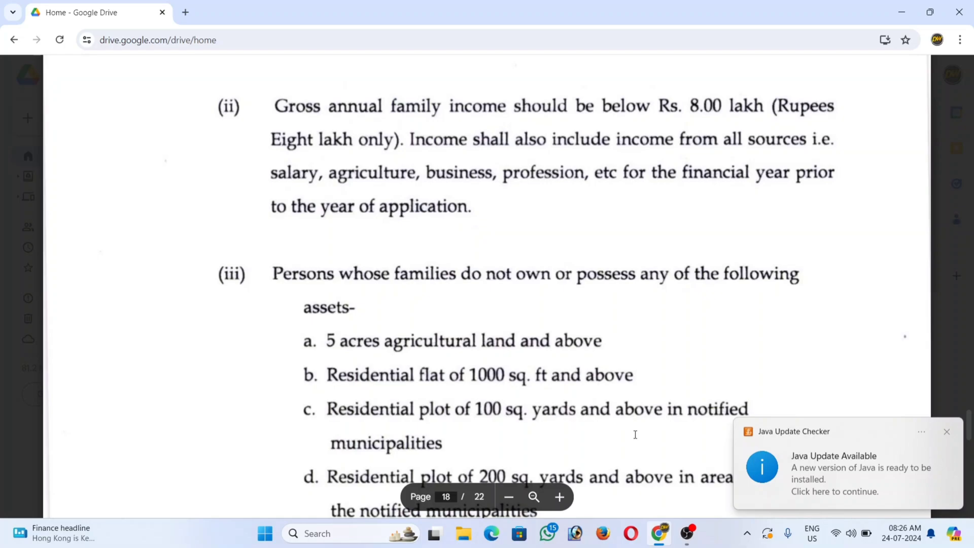
# Step: Dismiss the Java update notice and scroll the EWS FORCE ACADEMY PDF to page 18's asset limits
pyautogui.click(950, 433)
pyautogui.scroll(-5, 775, 276)
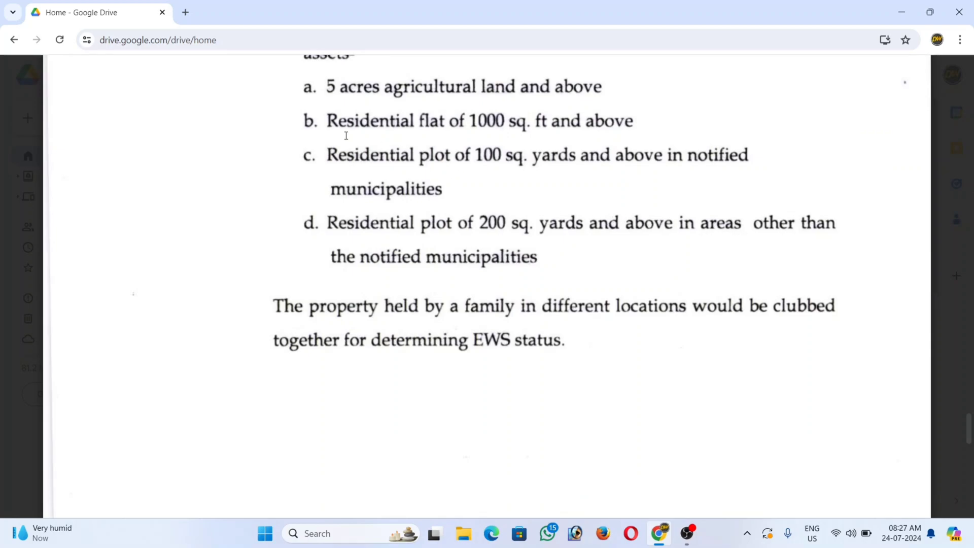
# Step: In a new tab, search 'caste certificate' and open the castcertificatewb.gov.in result
pyautogui.click(187, 14)
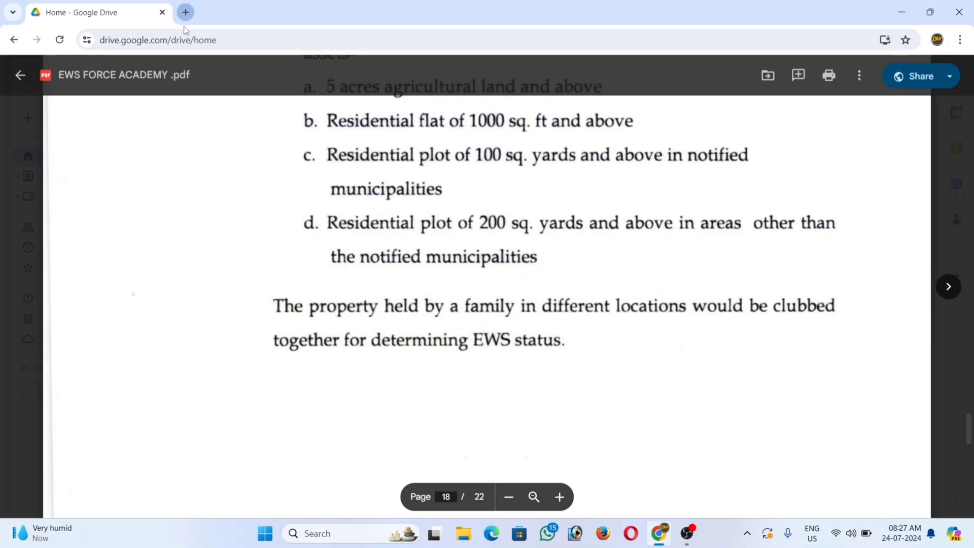
pyautogui.click(185, 35)
pyautogui.write('cast')
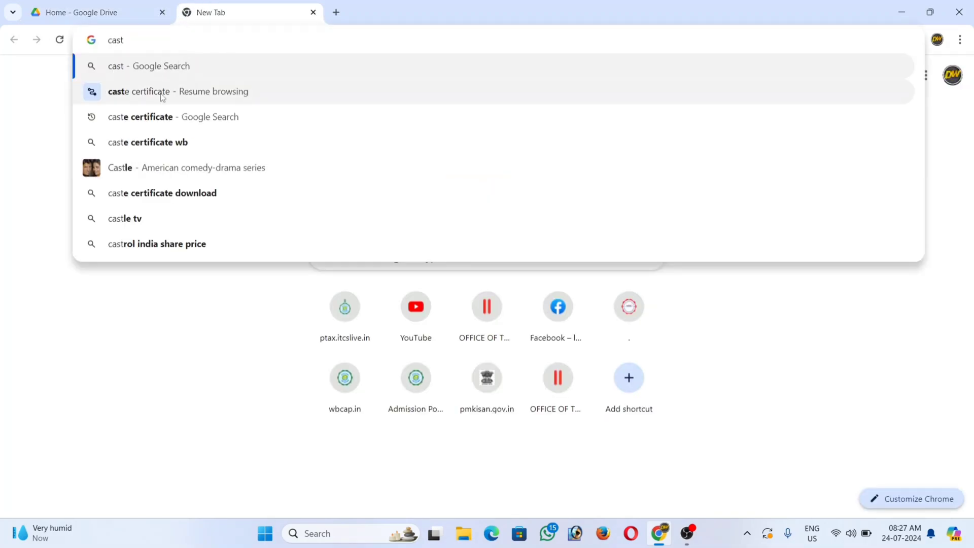
pyautogui.click(136, 121)
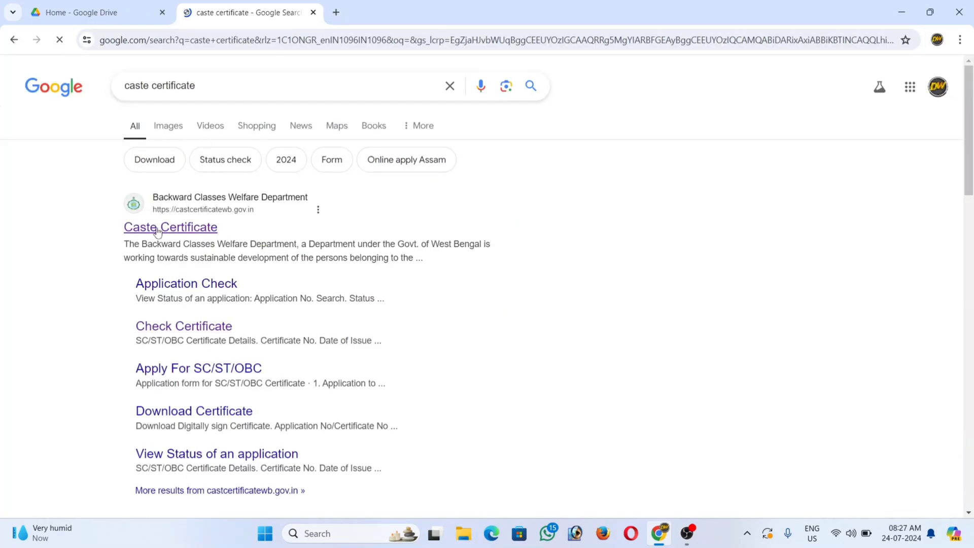
pyautogui.click(158, 231)
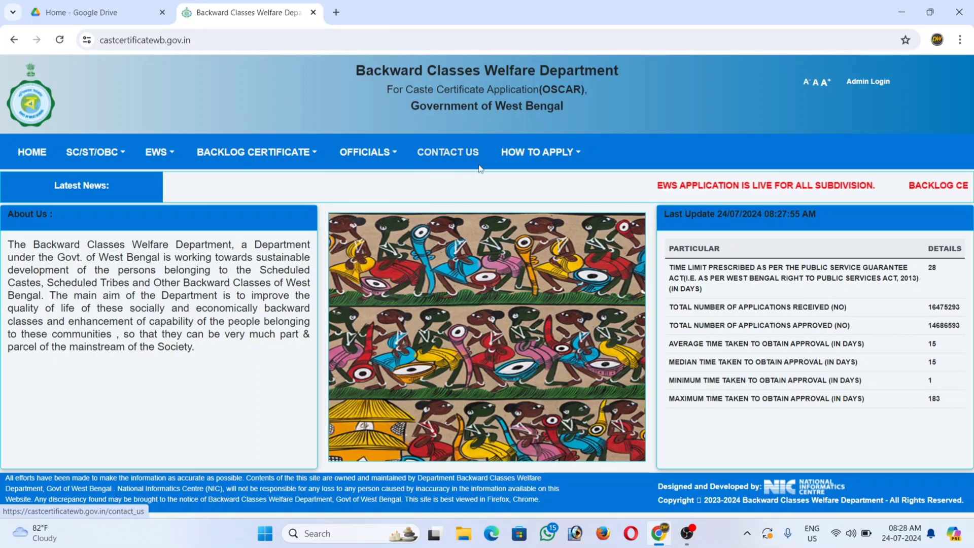
# Step: Choose APPLY FOR EWS from the portal's EWS menu
pyautogui.moveTo(167, 161)
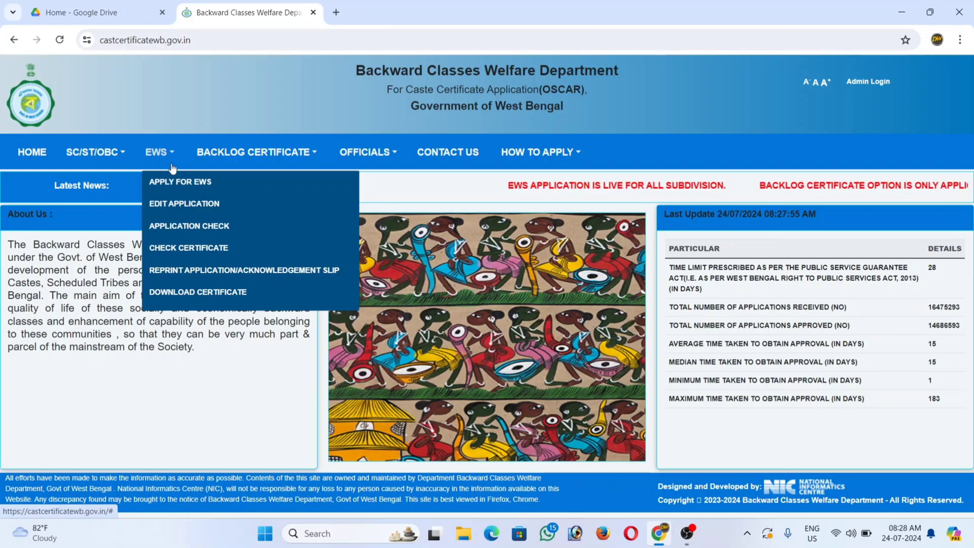
pyautogui.click(197, 191)
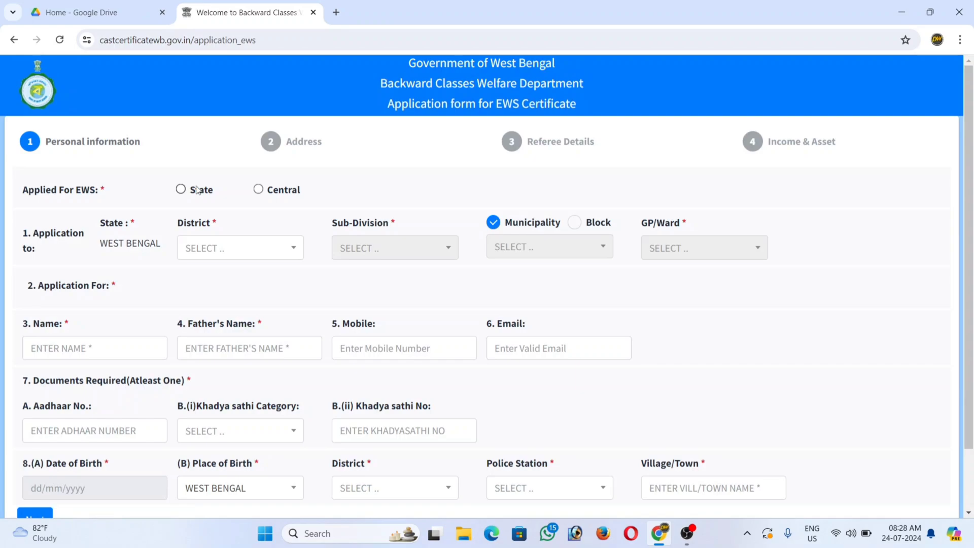
pyautogui.scroll(-1, 396, 269)
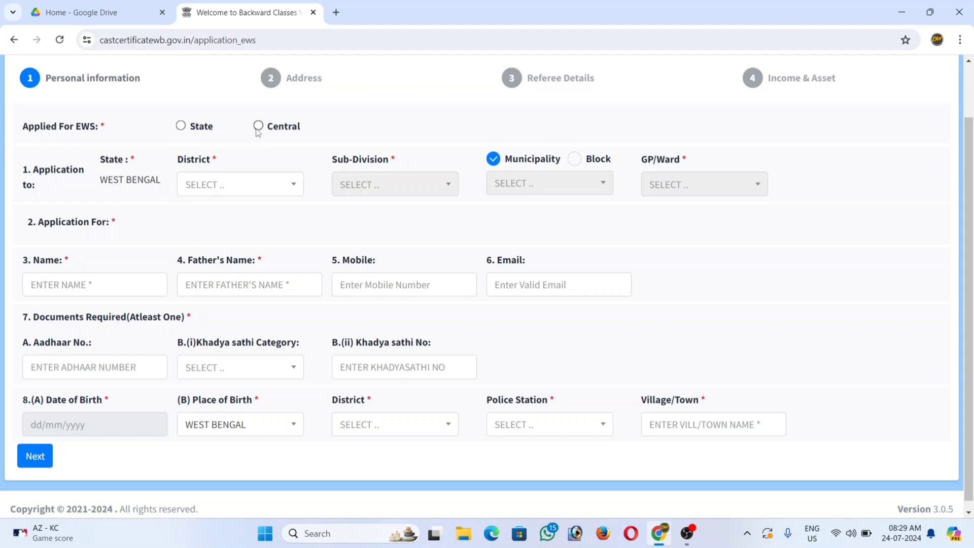
# Step: Set Applied For EWS to Central after trying the State option
pyautogui.click(180, 127)
pyautogui.moveTo(28, 222); pyautogui.dragTo(204, 233)
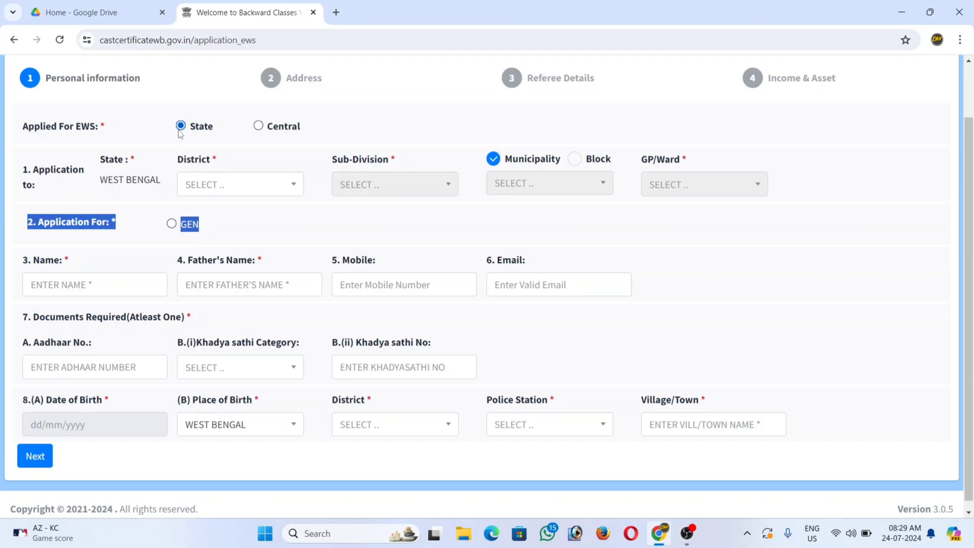
pyautogui.click(258, 128)
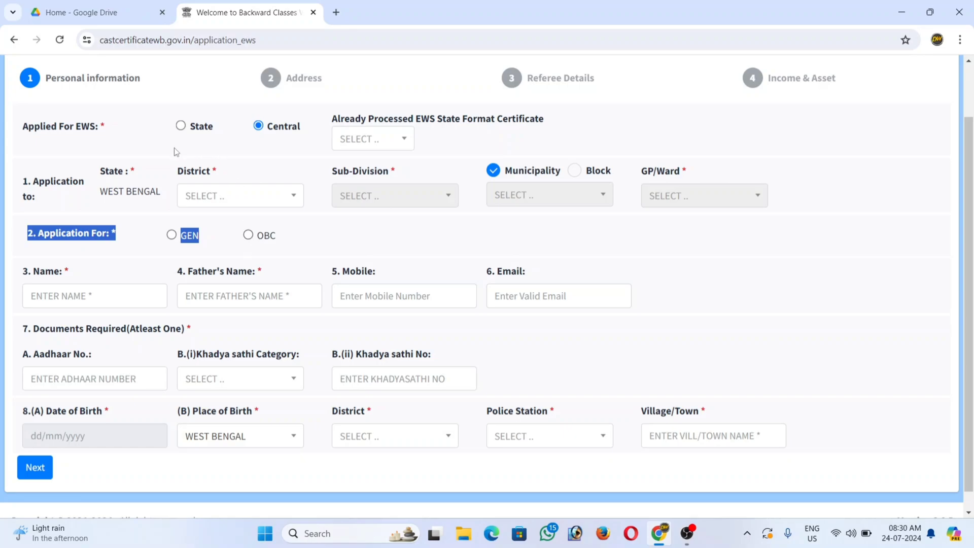
pyautogui.click(180, 126)
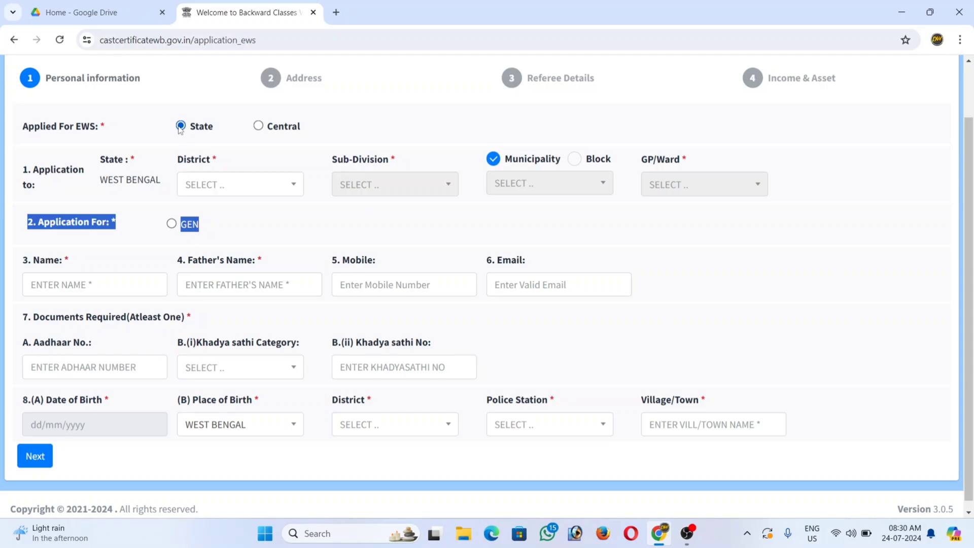
pyautogui.click(181, 127)
pyautogui.click(259, 127)
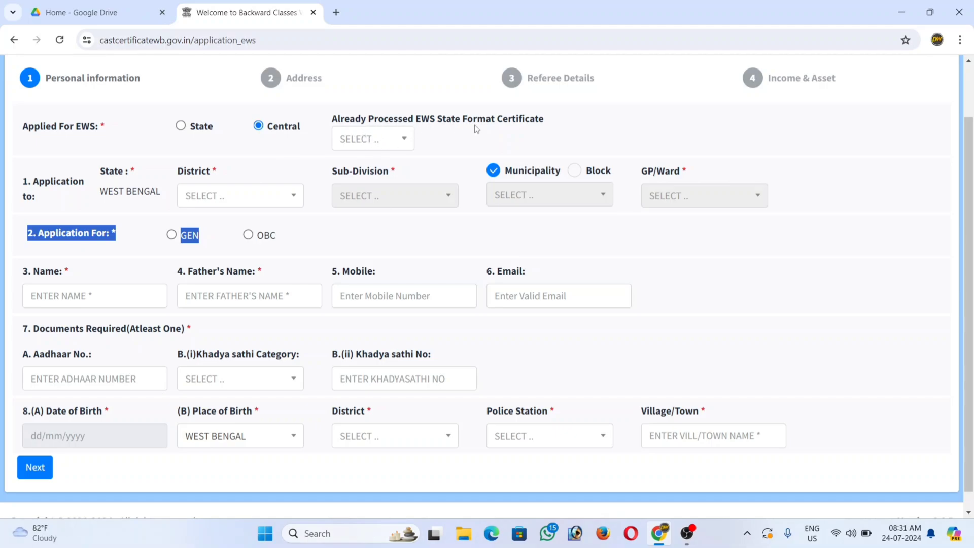
# Step: Set Already Processed EWS State Format Certificate to NO
pyautogui.click(396, 142)
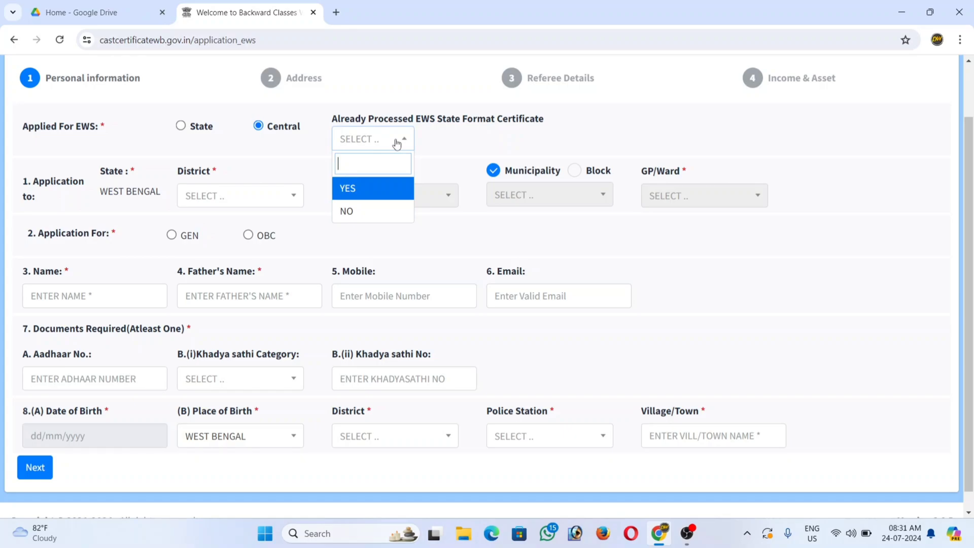
pyautogui.click(354, 188)
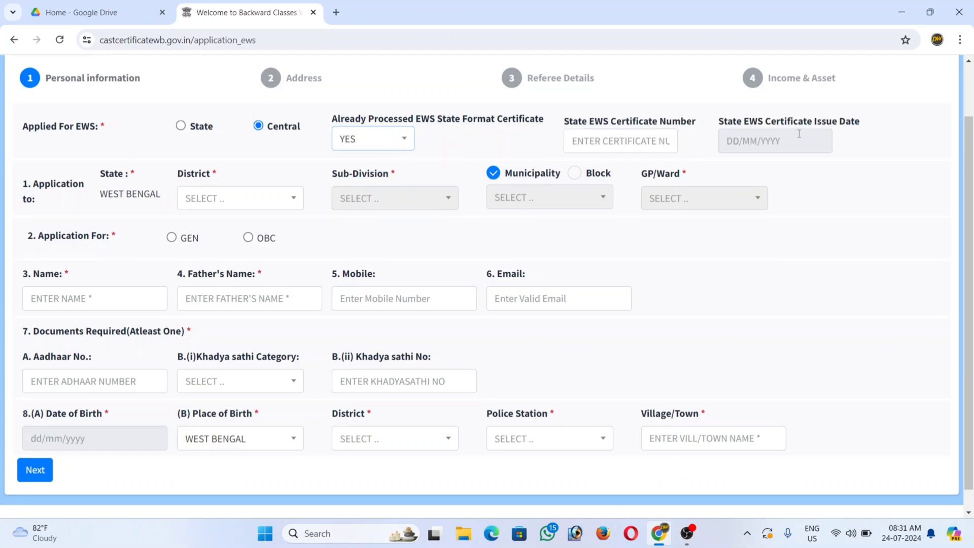
pyautogui.click(355, 143)
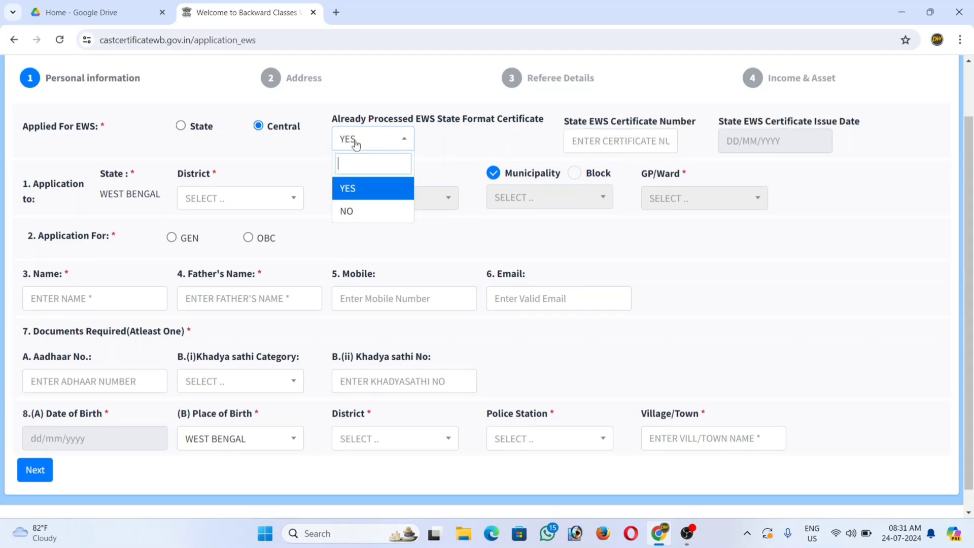
pyautogui.click(350, 210)
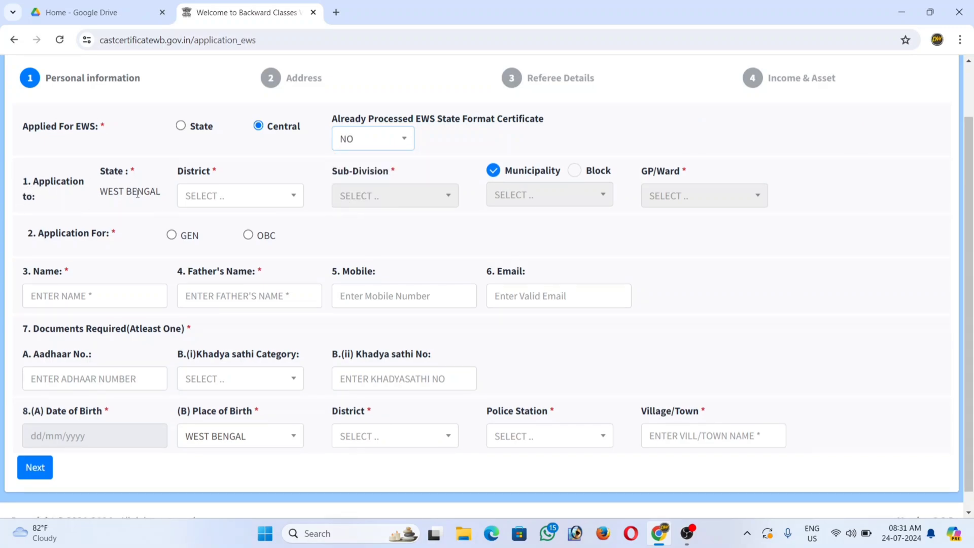
# Step: Set the district to BANKURA and the sub-division to BISHNUPUR
pyautogui.click(189, 198)
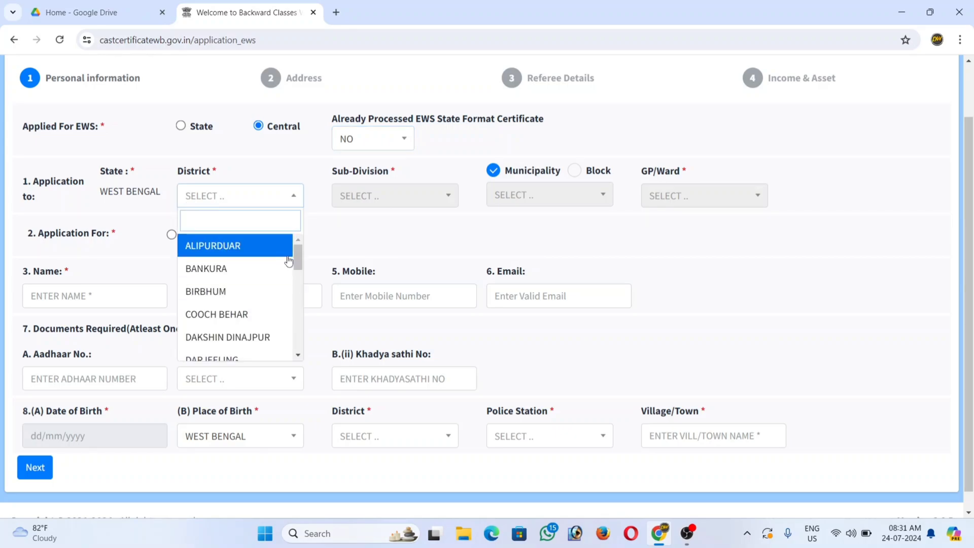
pyautogui.moveTo(300, 264)
pyautogui.mouseDown()
pyautogui.moveTo(300, 364)
pyautogui.moveTo(297, 263)
pyautogui.mouseUp()
pyautogui.click(244, 268)
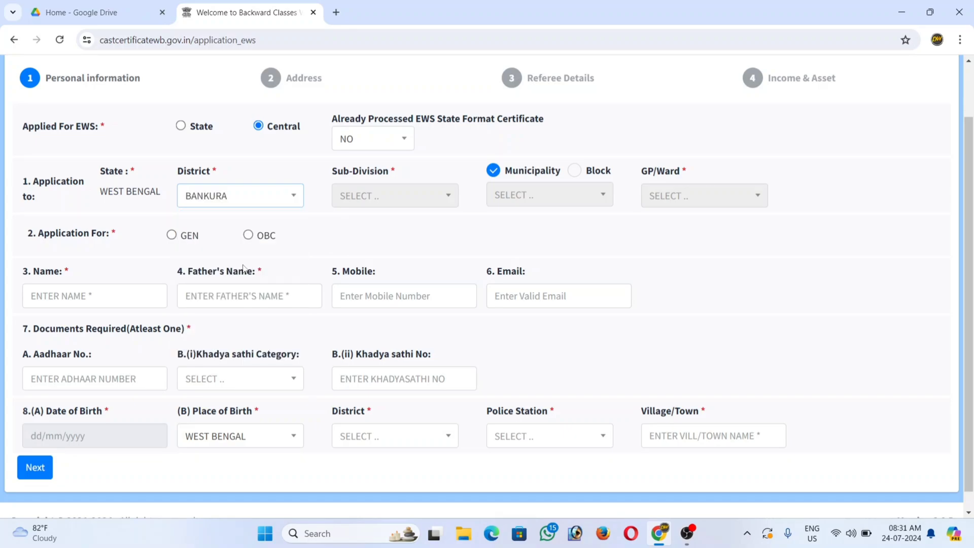
pyautogui.click(366, 198)
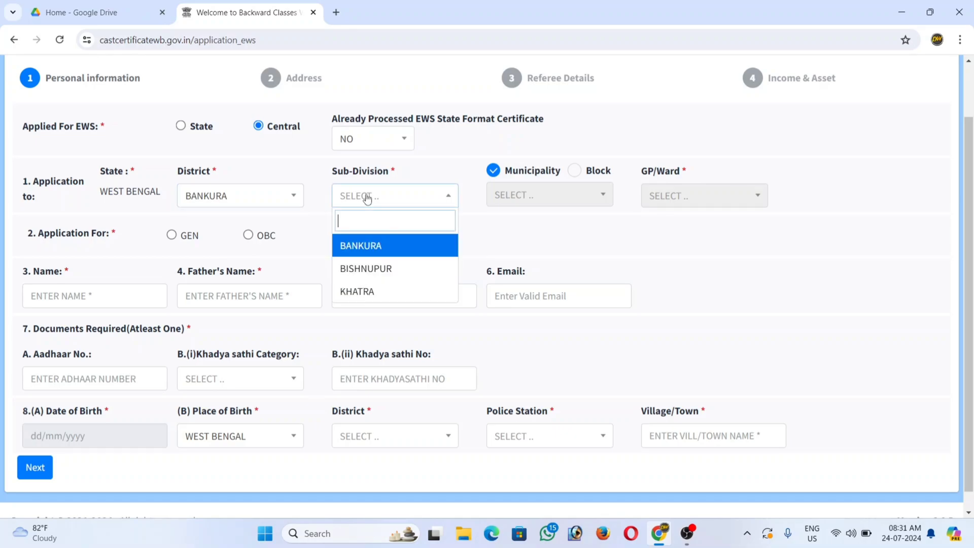
pyautogui.click(366, 269)
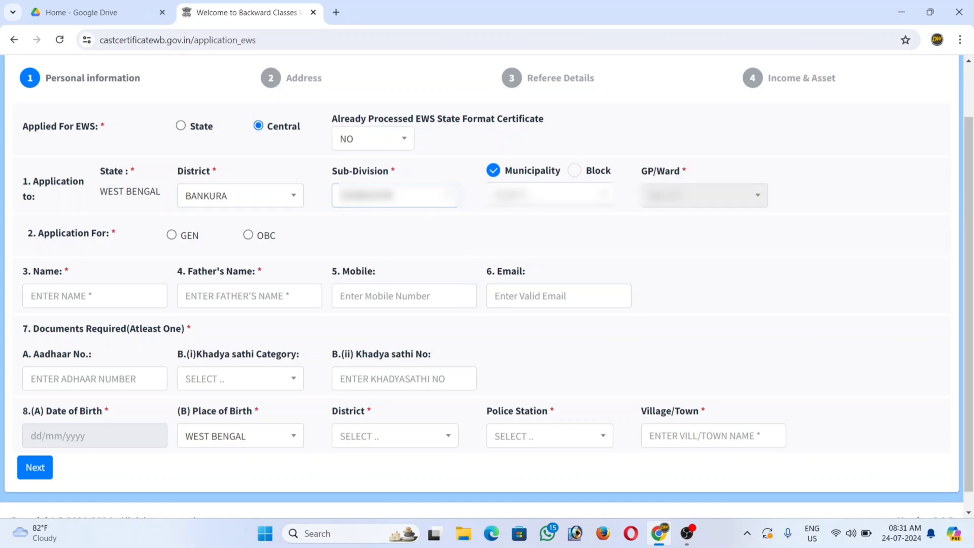
# Step: Make the local body type Block, with BISHNUPUR as the block
pyautogui.click(574, 174)
pyautogui.click(562, 191)
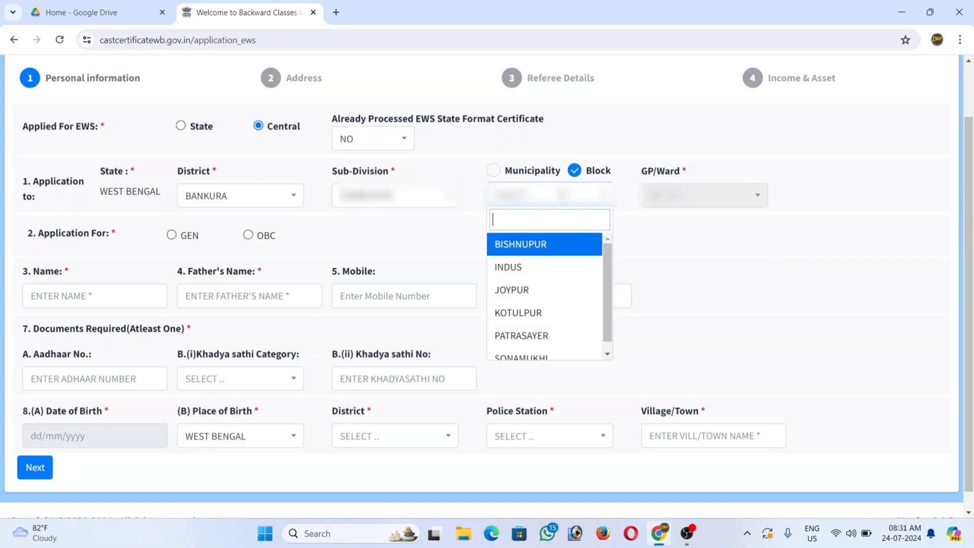
pyautogui.click(531, 245)
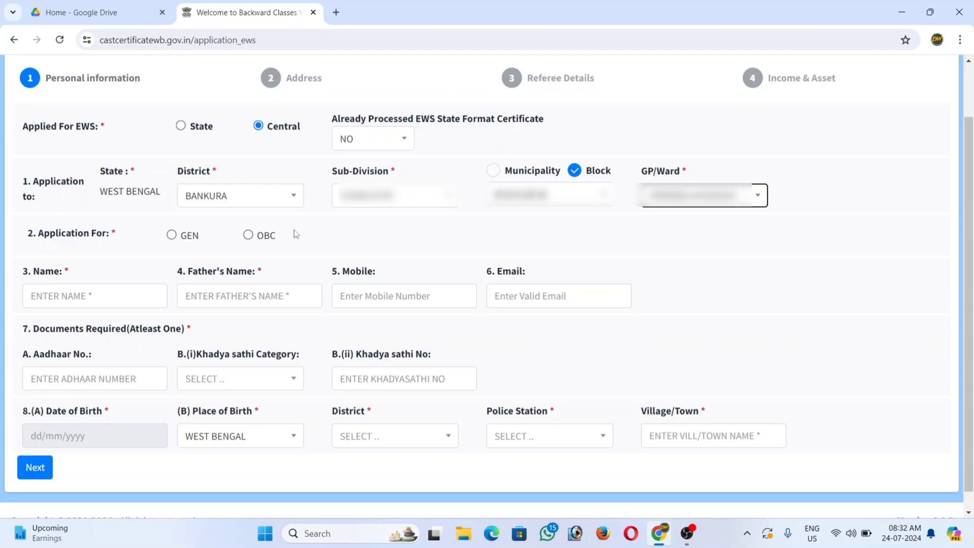
# Step: Select GEN under Application For and pick -- OTHERS -- from the caste list
pyautogui.click(172, 235)
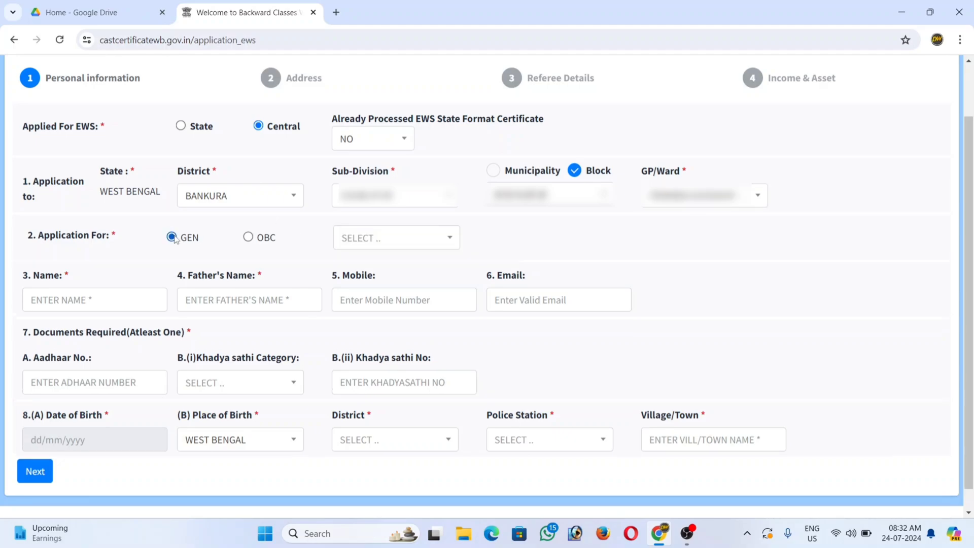
pyautogui.click(424, 244)
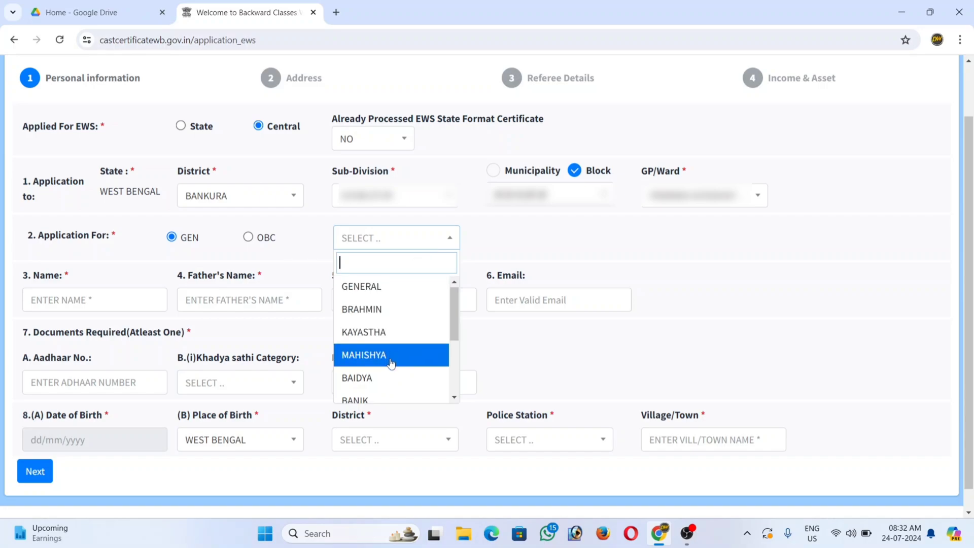
pyautogui.scroll(-1, 391, 361)
pyautogui.scroll(-1, 390, 361)
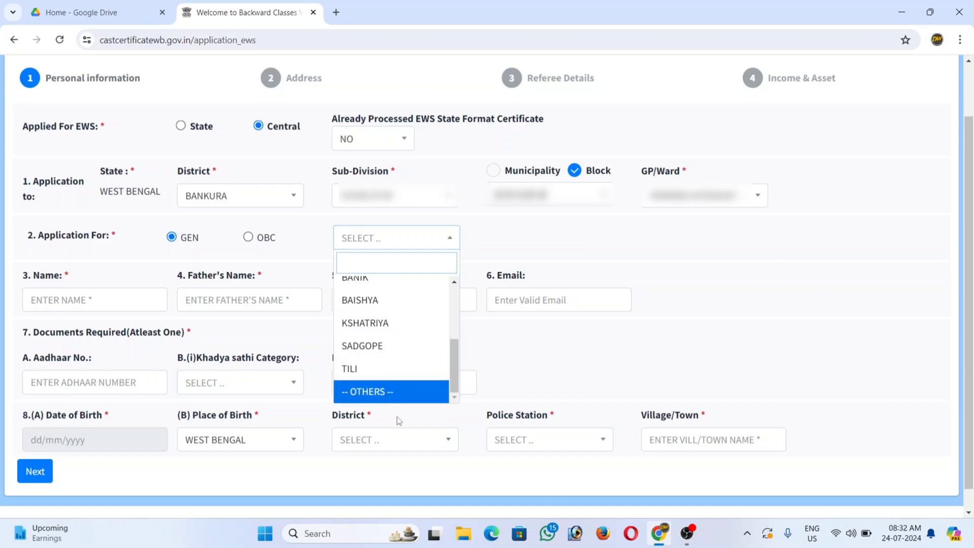
pyautogui.click(392, 393)
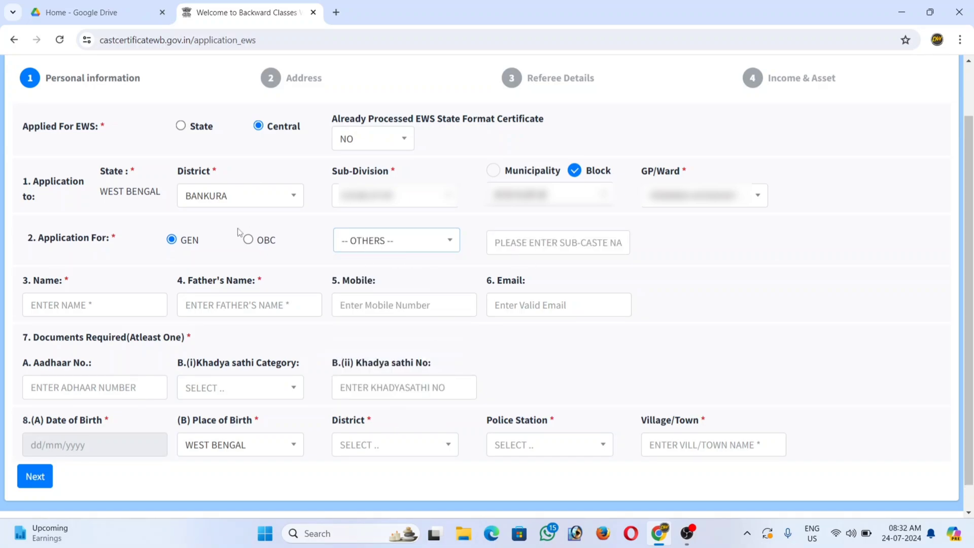
# Step: Switch Application For to OBC, sub-category OBC-A, with caste SEKH/SEIKH
pyautogui.click(248, 240)
pyautogui.click(509, 242)
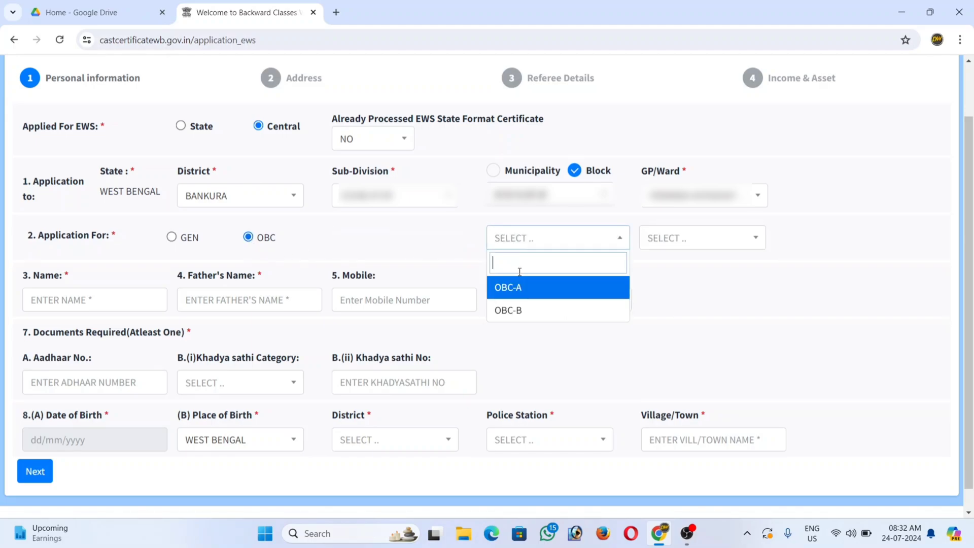
pyautogui.click(522, 294)
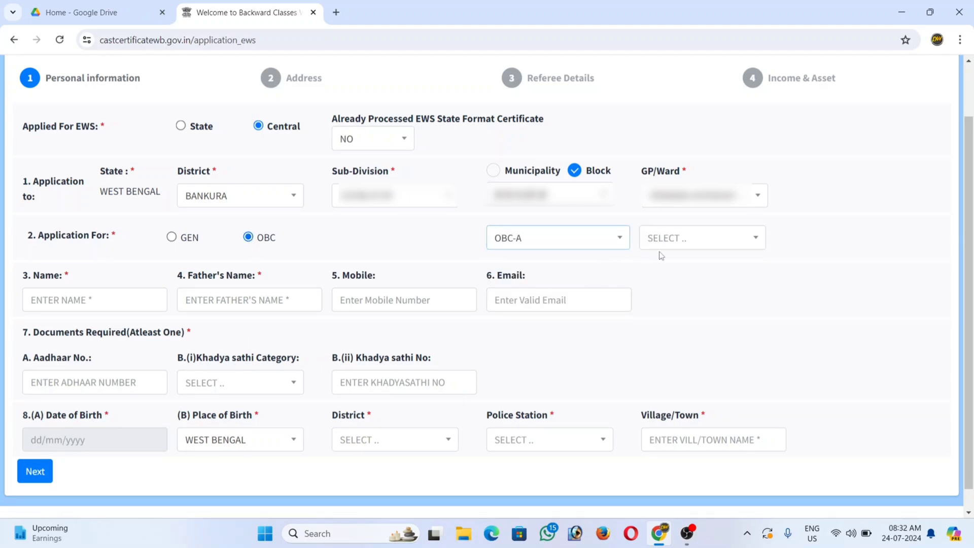
pyautogui.click(678, 245)
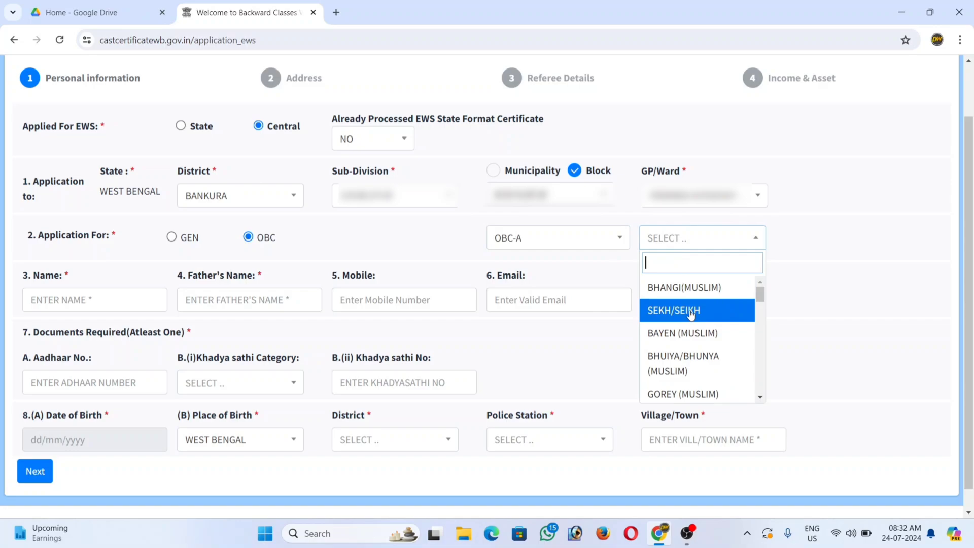
pyautogui.scroll(-15, 691, 312)
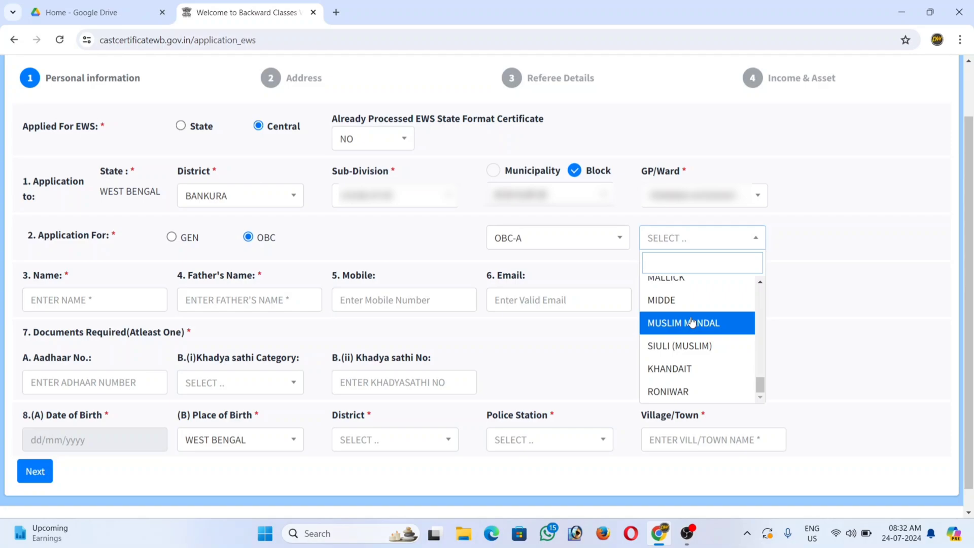
pyautogui.scroll(-1, 692, 322)
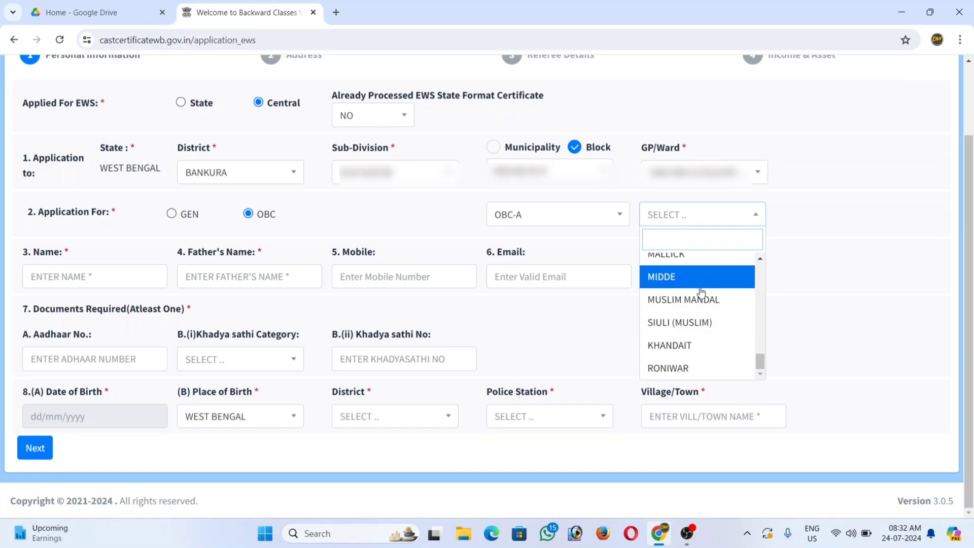
pyautogui.click(389, 203)
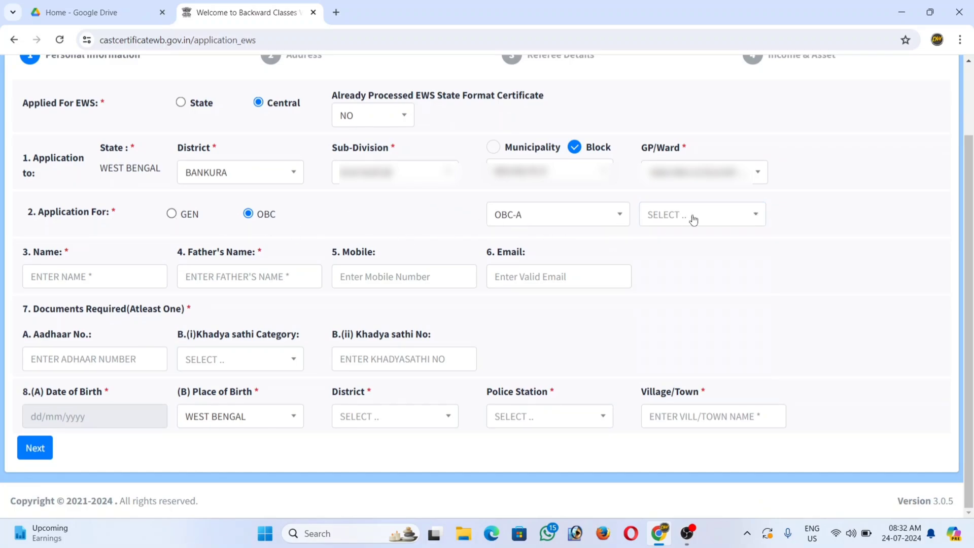
pyautogui.click(670, 221)
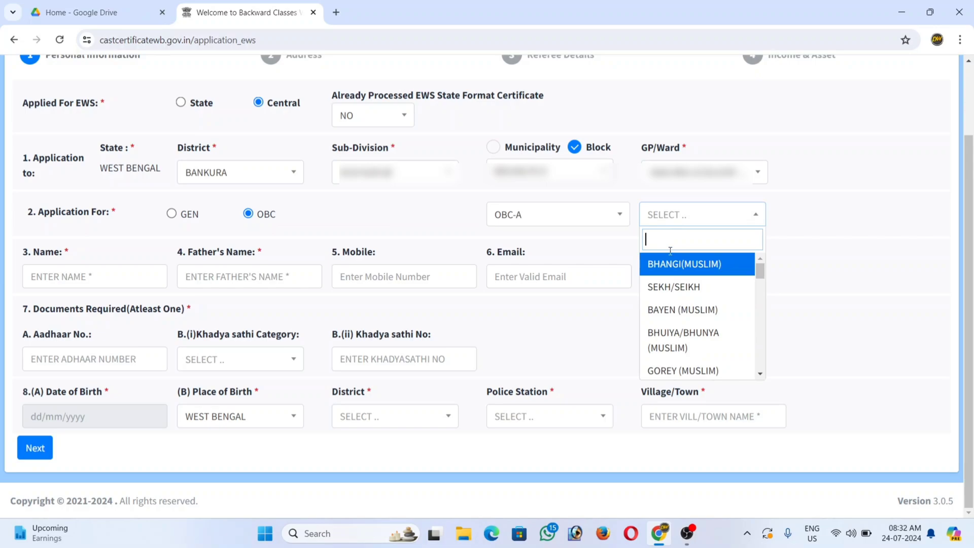
pyautogui.click(674, 285)
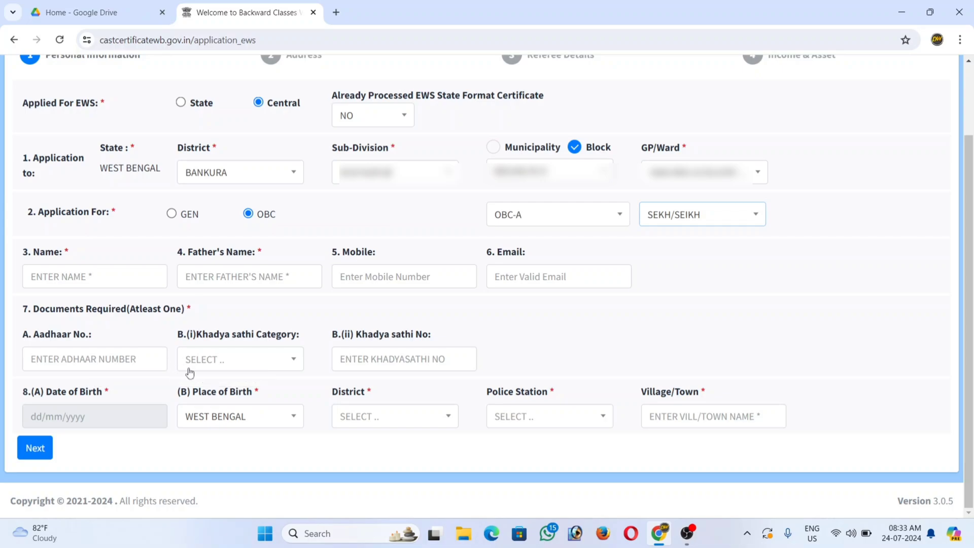
pyautogui.click(282, 363)
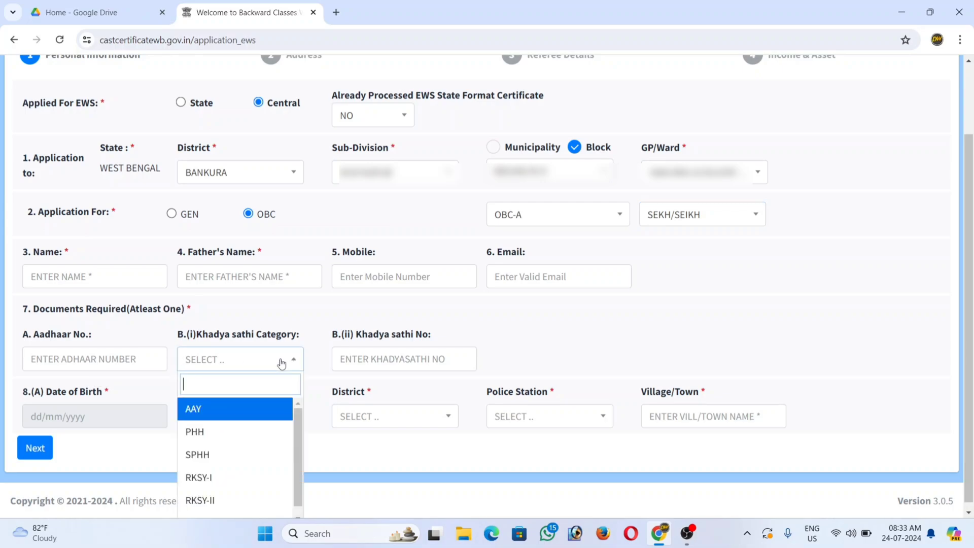
pyautogui.scroll(-1, 275, 388)
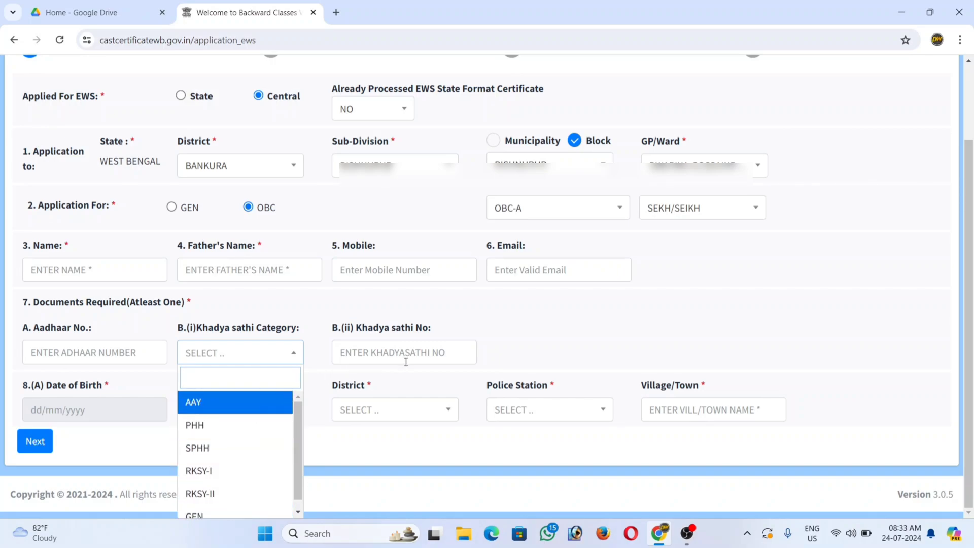
pyautogui.click(491, 311)
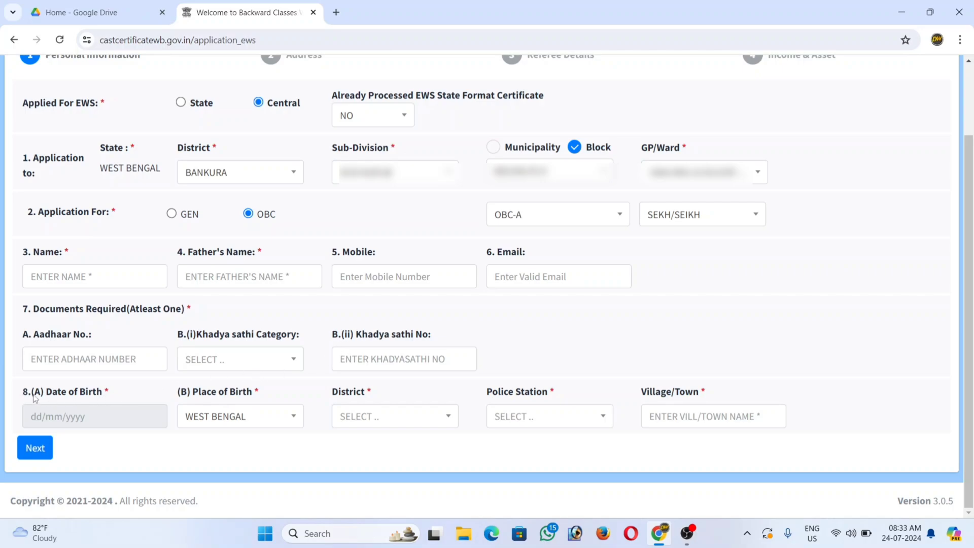
pyautogui.click(88, 420)
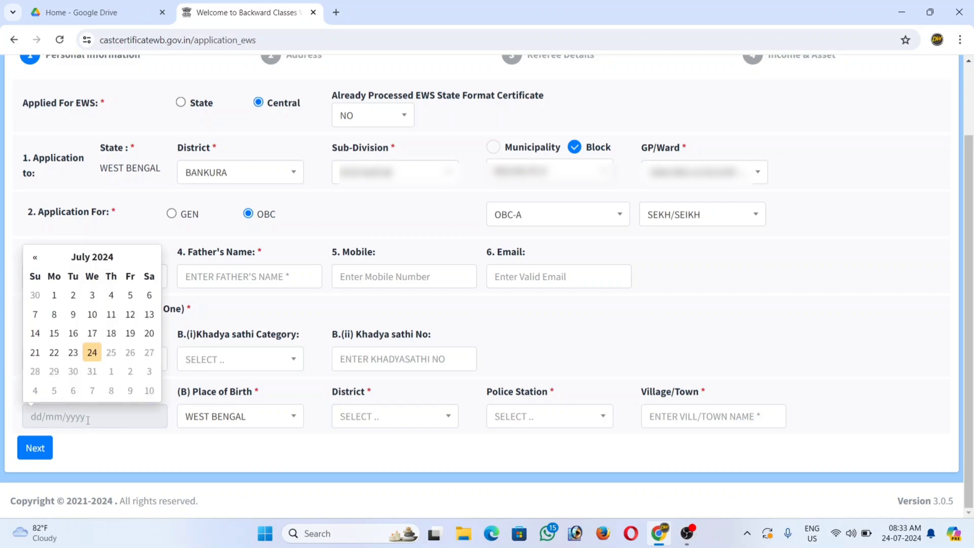
pyautogui.click(147, 441)
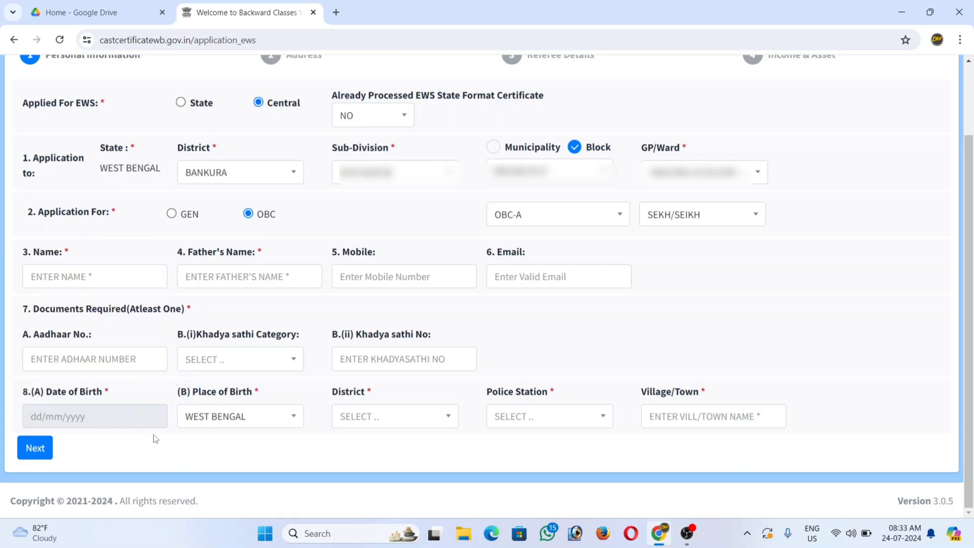
pyautogui.click(219, 419)
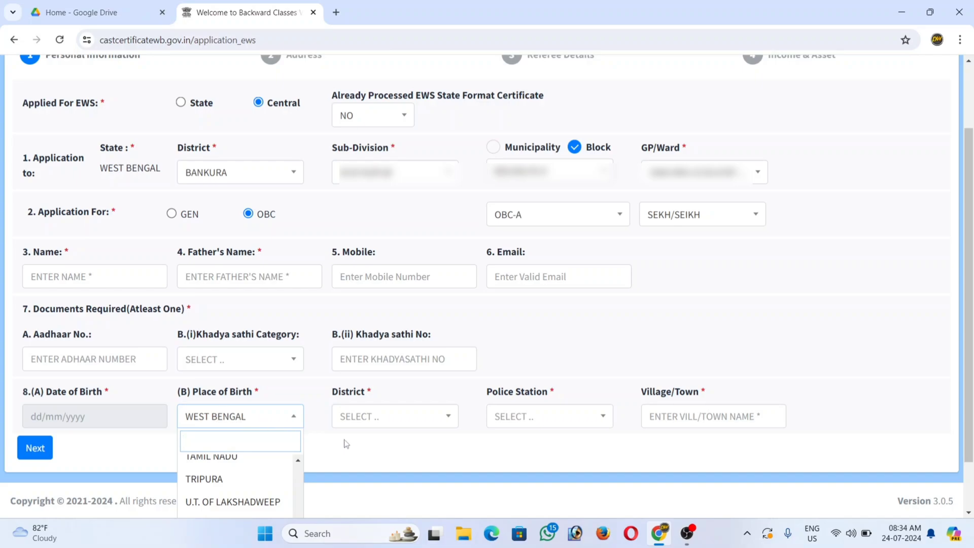
pyautogui.click(366, 420)
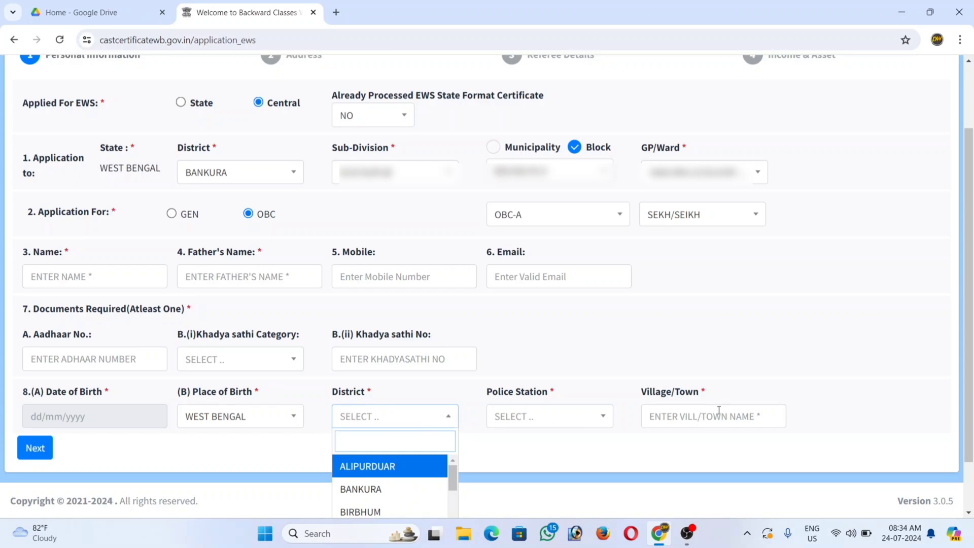
pyautogui.click(542, 445)
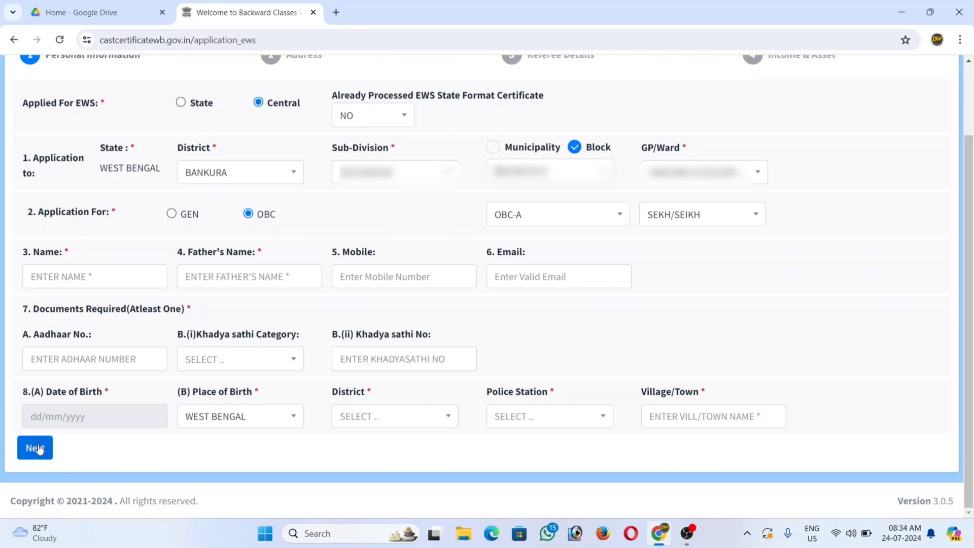
# Step: Switch the certificate format to State and the category to GEN, leaving caste unchosen
pyautogui.click(181, 104)
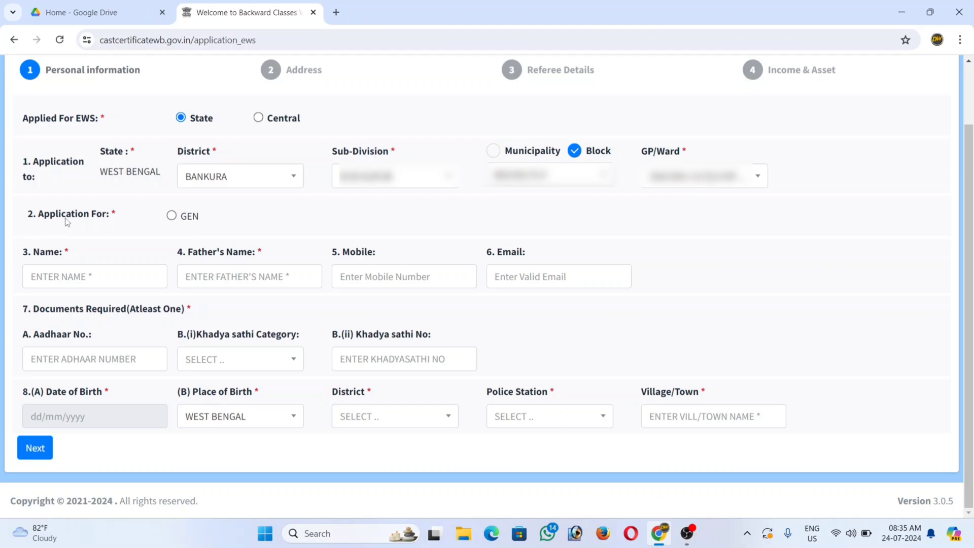
pyautogui.click(172, 215)
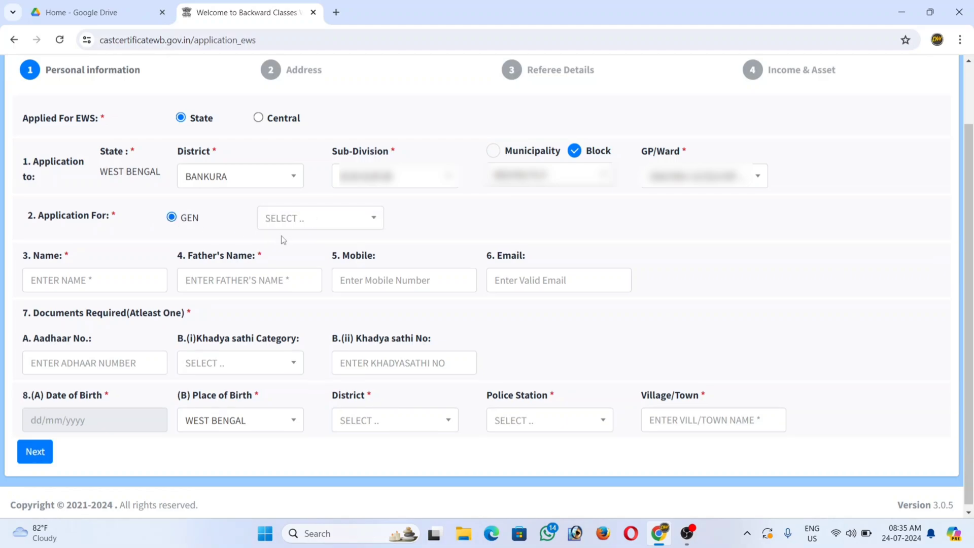
pyautogui.click(301, 218)
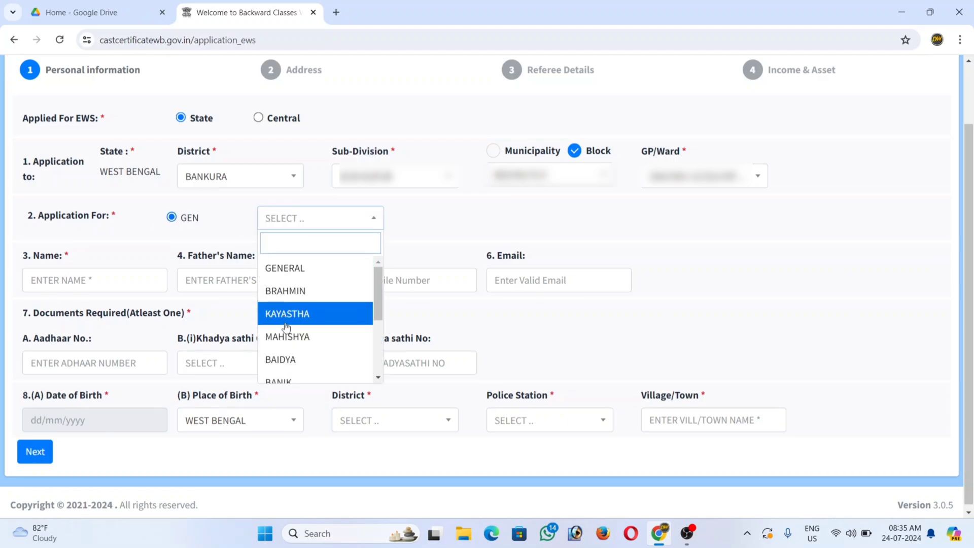
pyautogui.click(232, 202)
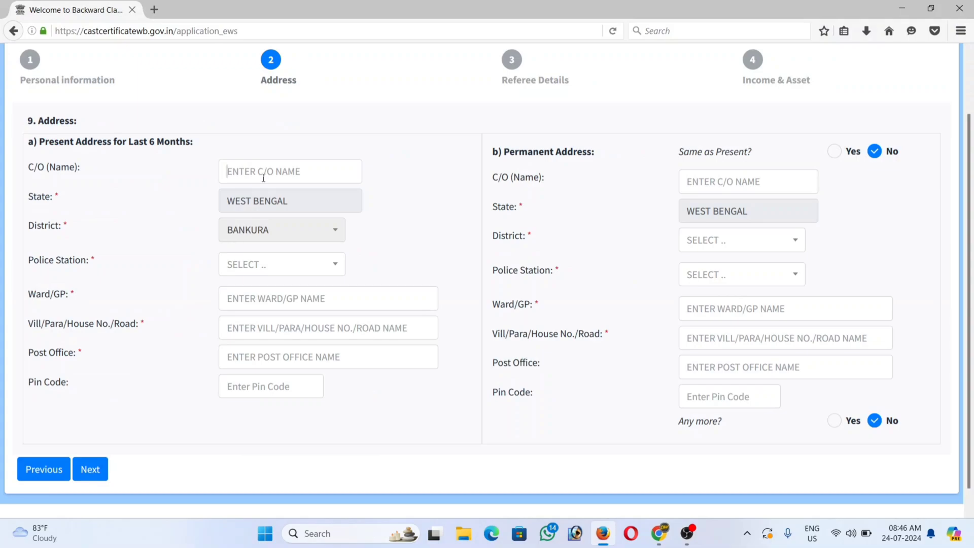
pyautogui.scroll(1, 485, 292)
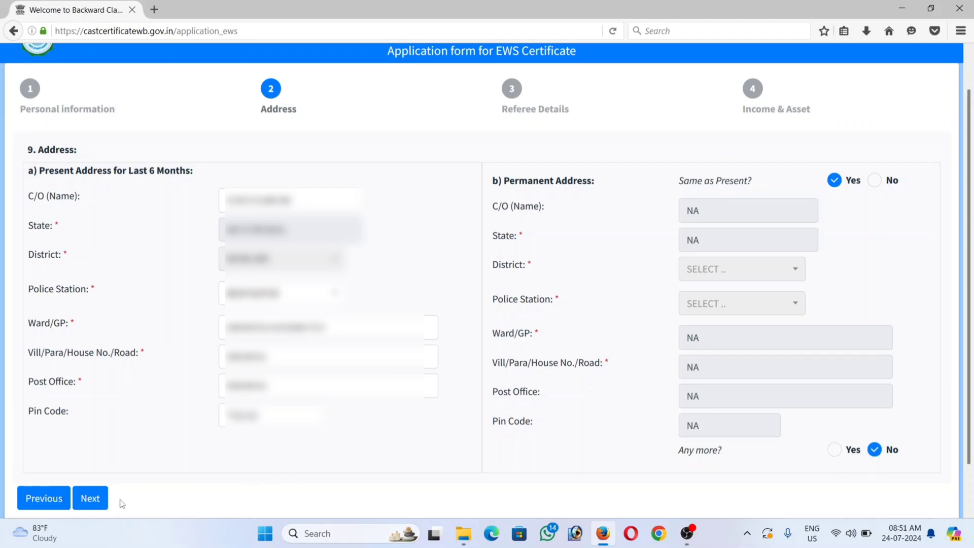
# Step: Proceed from the Address step to Referee Details, keeping religion as ISLAM
pyautogui.click(92, 499)
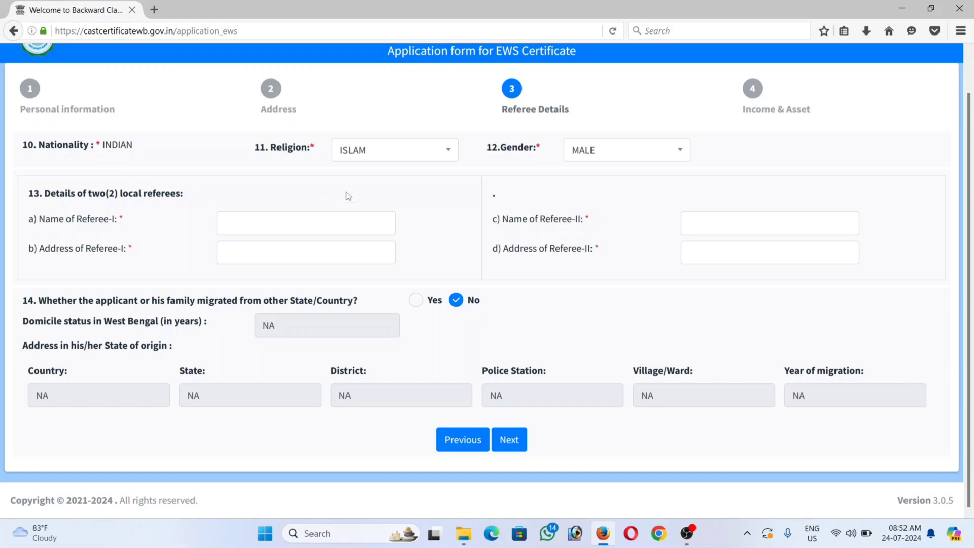
pyautogui.click(357, 154)
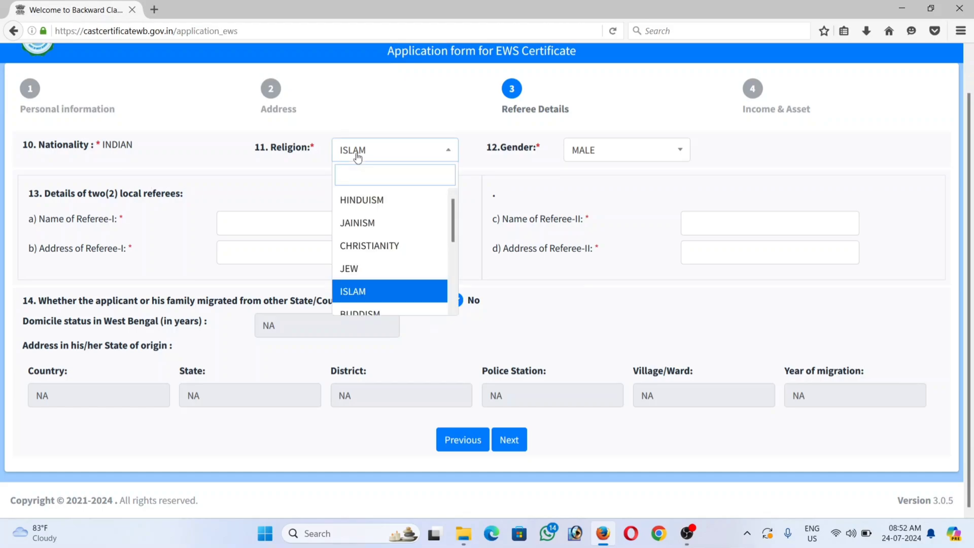
pyautogui.click(368, 293)
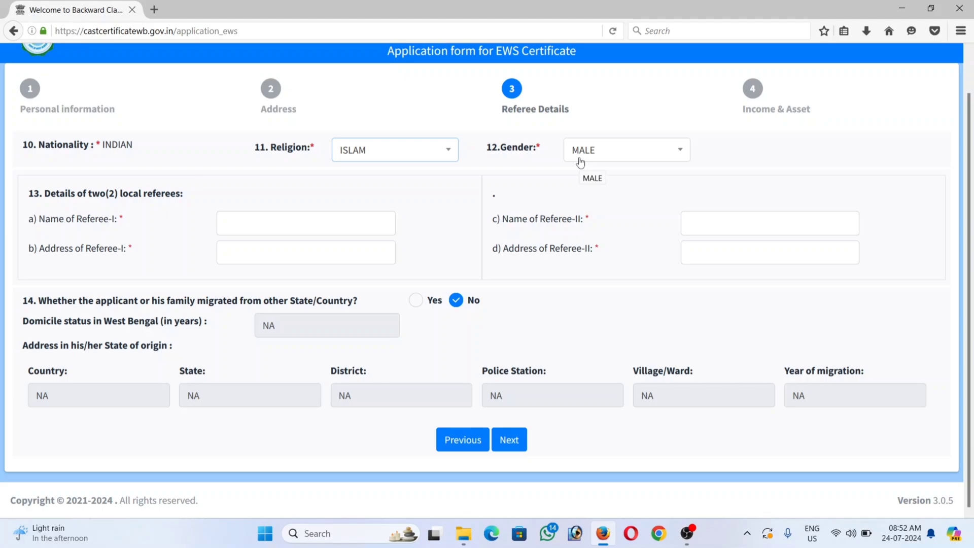
# Step: Answer No to the family migration question and continue to Income & Asset
pyautogui.click(265, 222)
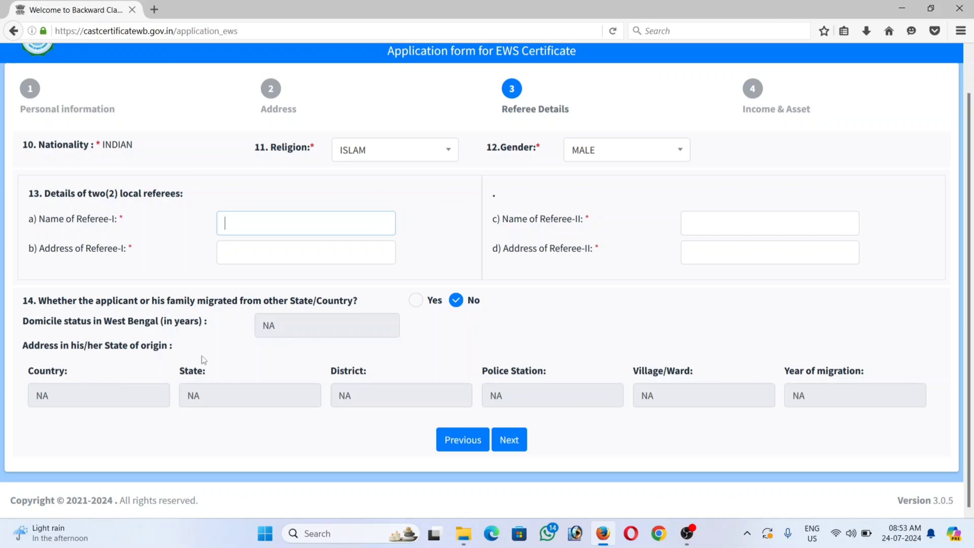
pyautogui.click(415, 300)
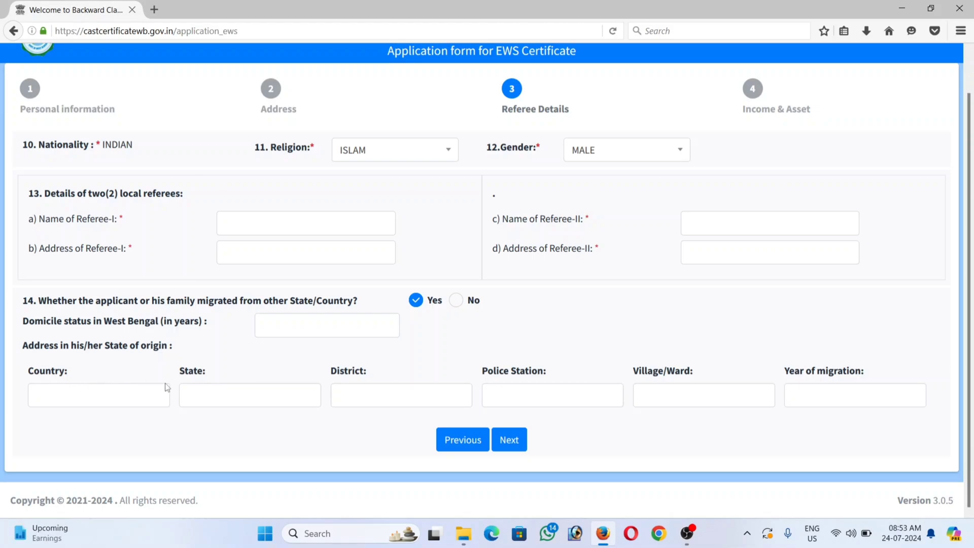
pyautogui.click(455, 301)
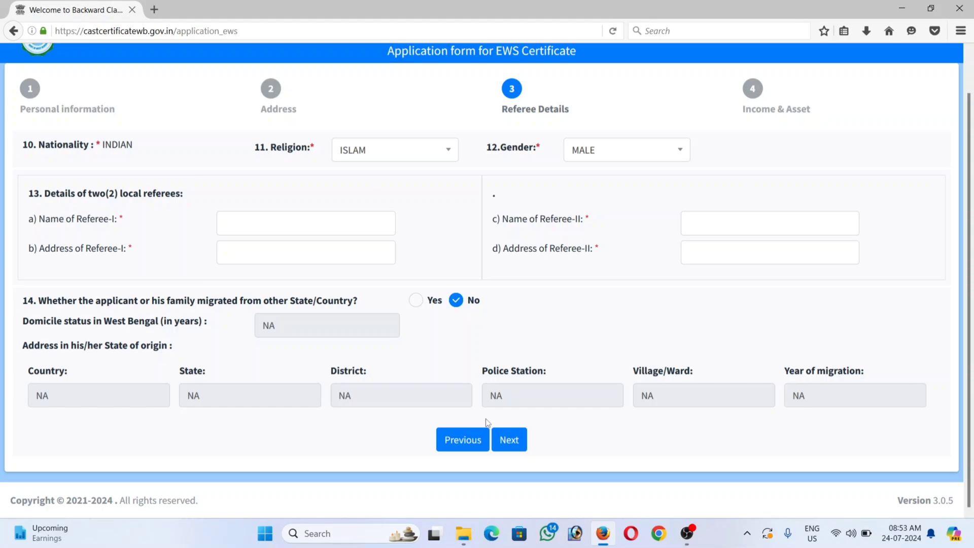
pyautogui.click(509, 439)
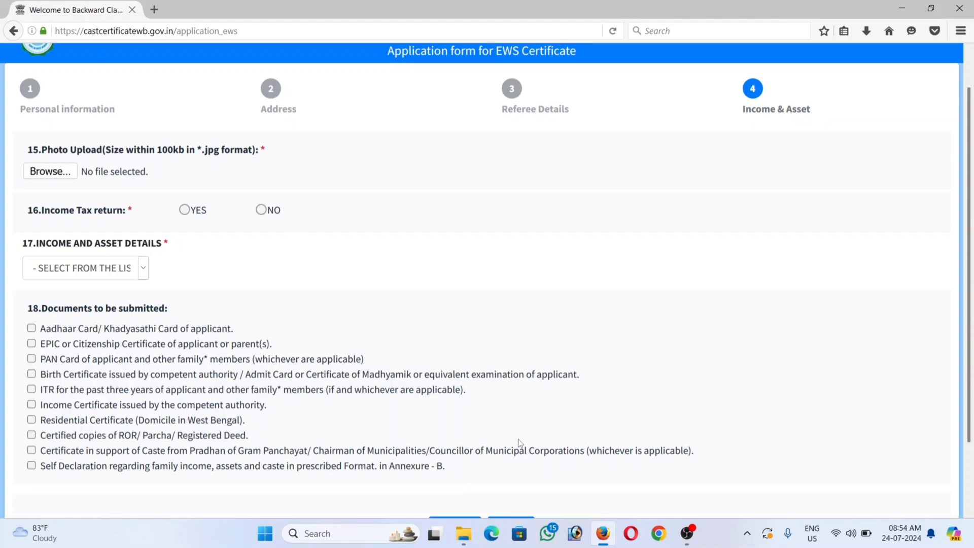
# Step: Answer No to the income tax return question, correcting an initial Yes
pyautogui.scroll(-2, 518, 443)
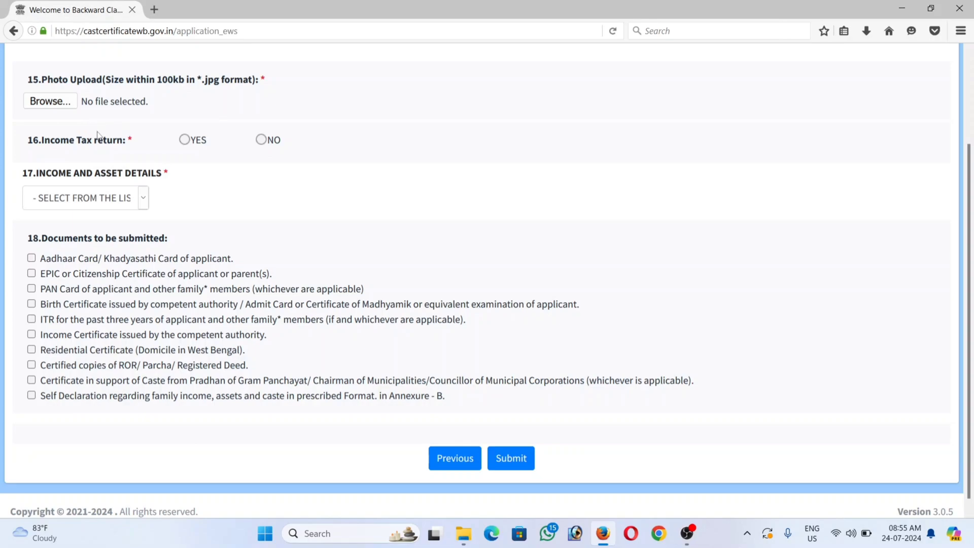
pyautogui.click(184, 140)
pyautogui.click(261, 140)
# Step: Expand the Income and Asset Details dropdown to list the detail types
pyautogui.click(107, 201)
pyautogui.click(117, 201)
pyautogui.click(117, 201)
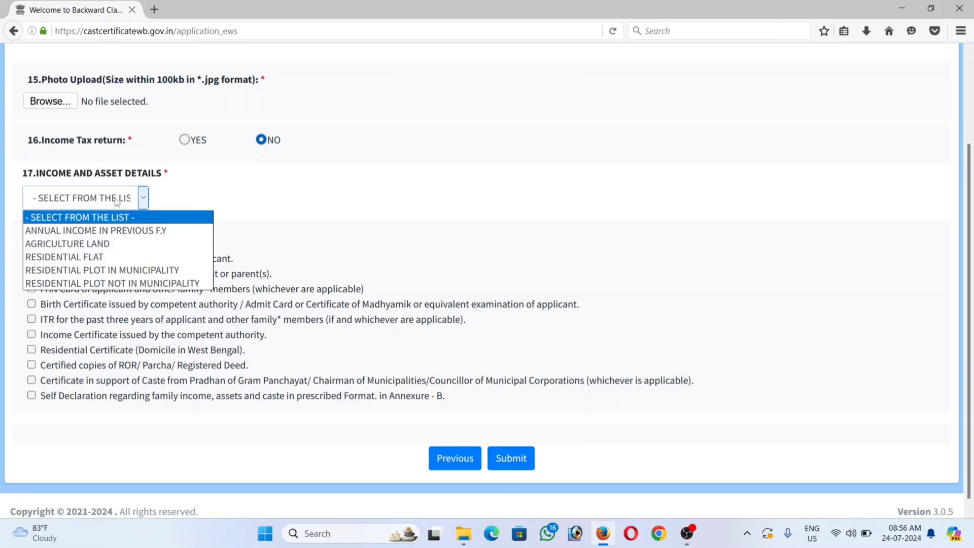
# Step: Add Annual Income, Agriculture Land, Residential Flat and Residential Plot Not in Municipality sections
pyautogui.click(100, 236)
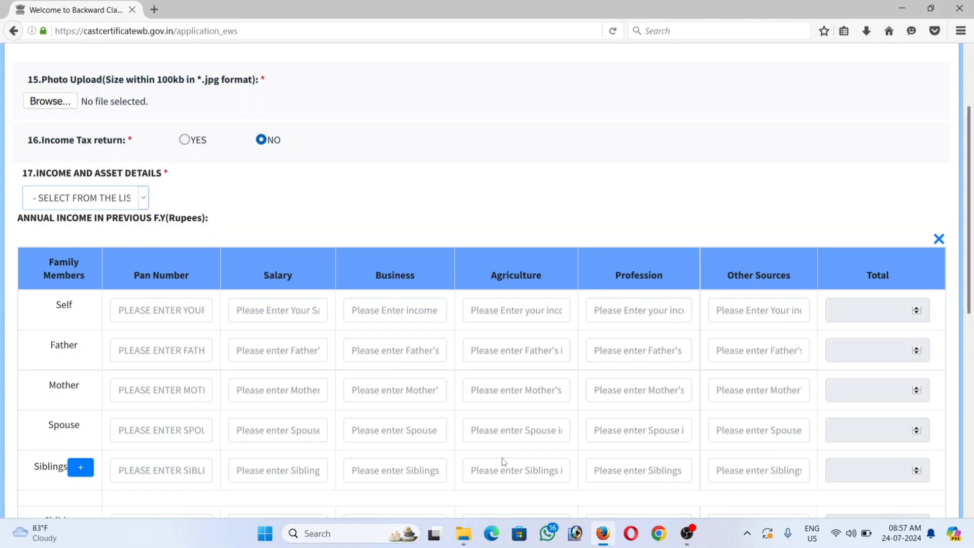
pyautogui.click(66, 201)
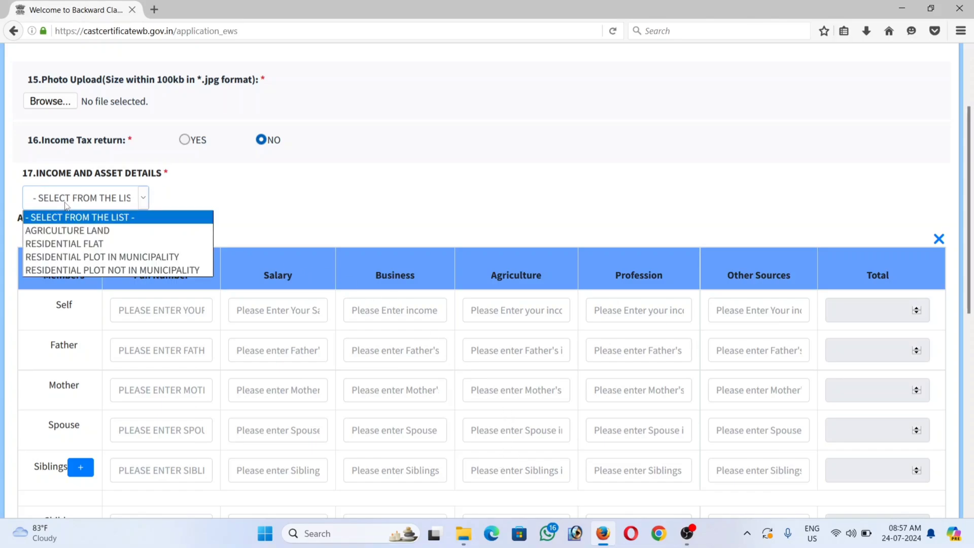
pyautogui.click(66, 231)
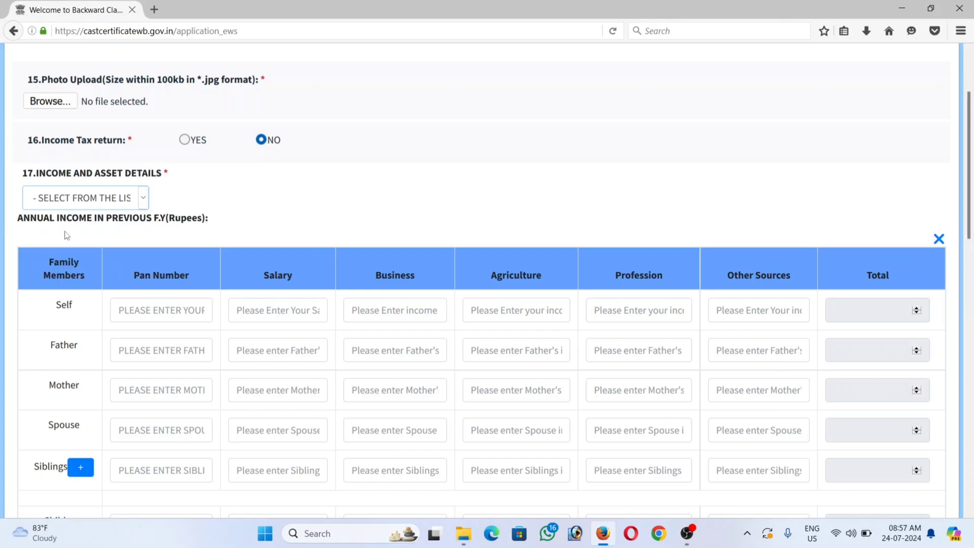
pyautogui.click(78, 199)
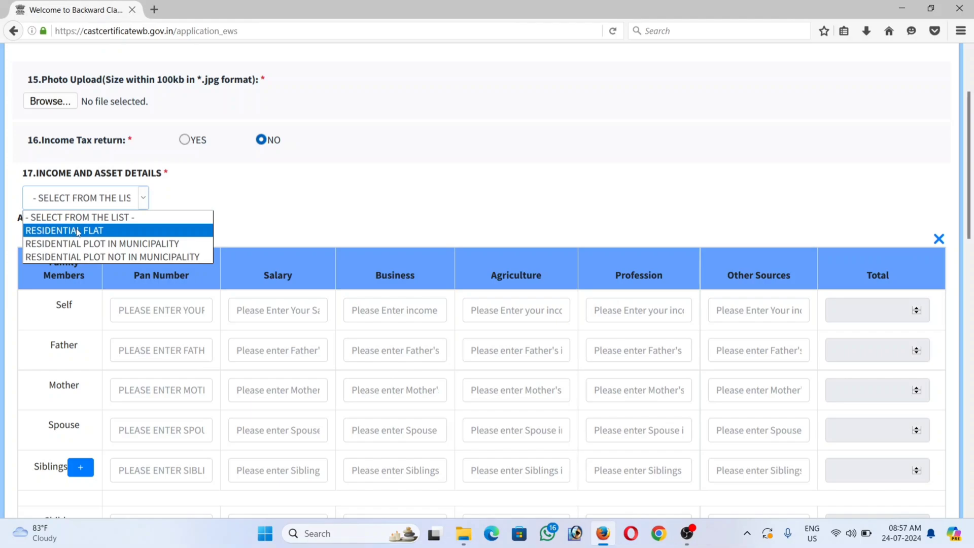
pyautogui.click(77, 231)
pyautogui.click(92, 198)
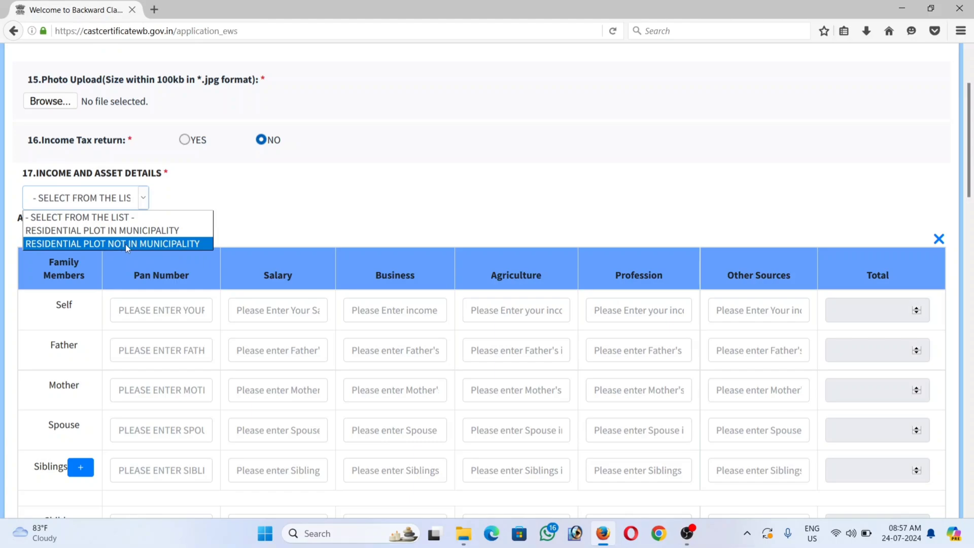
pyautogui.click(160, 247)
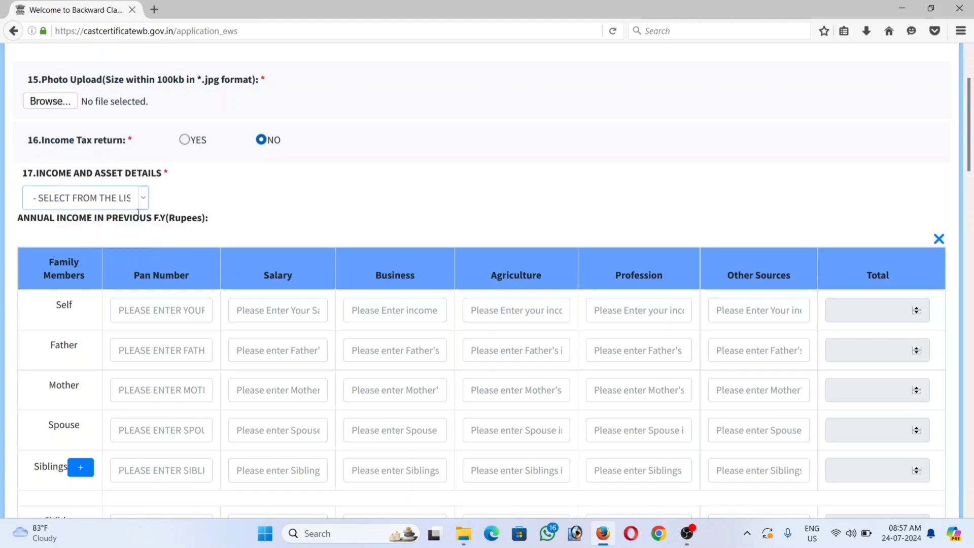
pyautogui.click(112, 200)
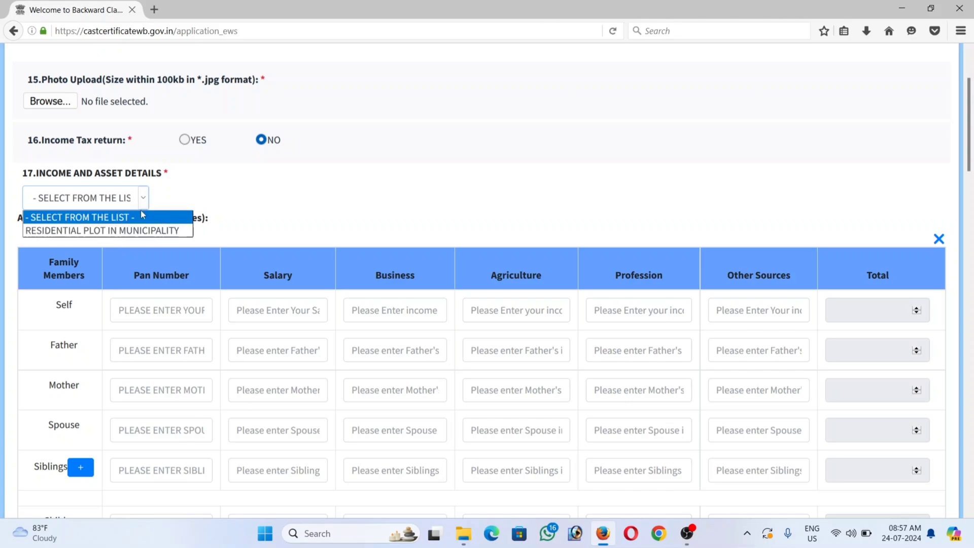
pyautogui.click(274, 217)
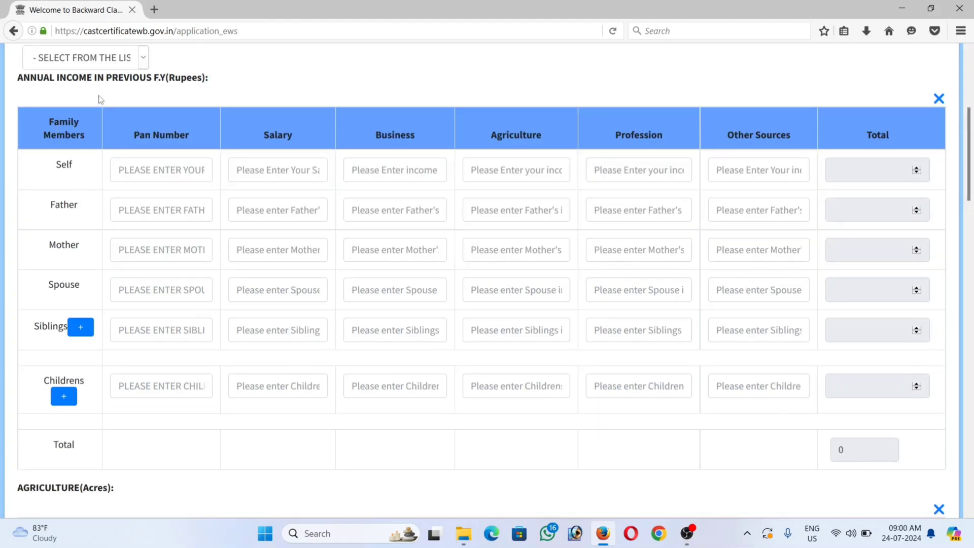
# Step: Select the Self row's PAN Number field in the annual income table
pyautogui.click(143, 171)
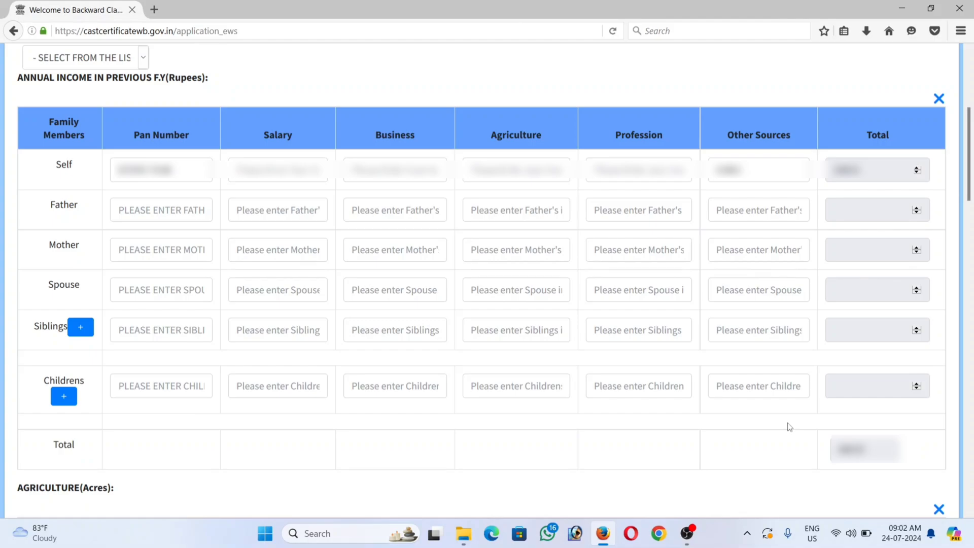
pyautogui.scroll(-8, 789, 427)
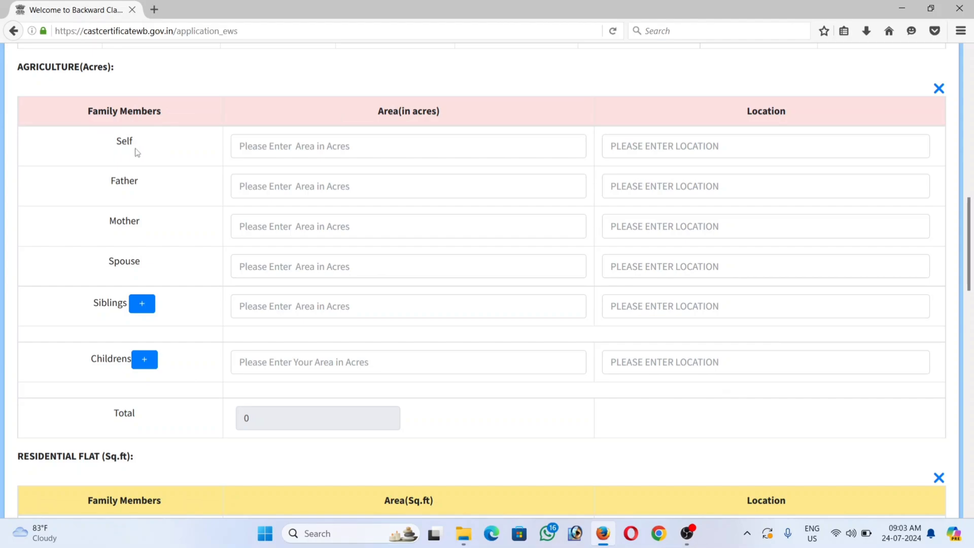
pyautogui.click(390, 151)
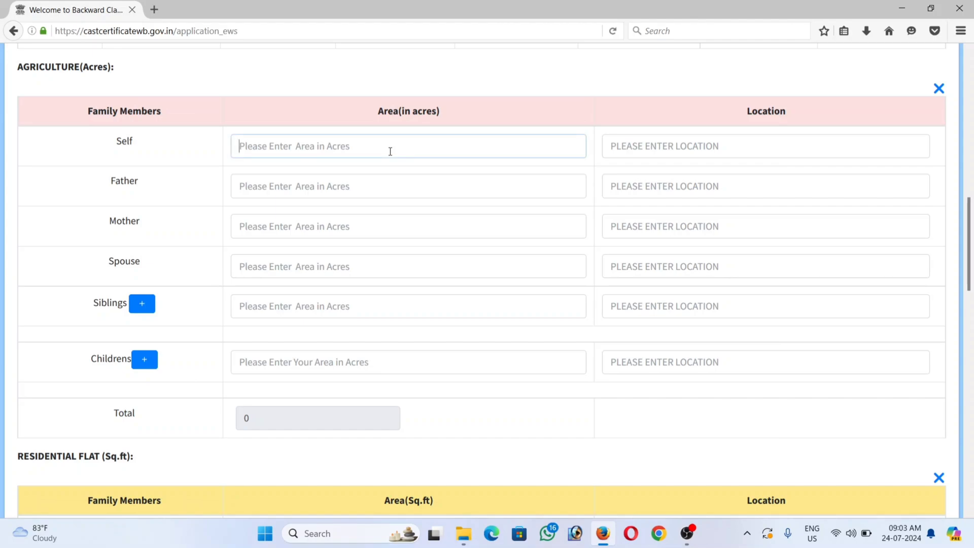
pyautogui.click(367, 173)
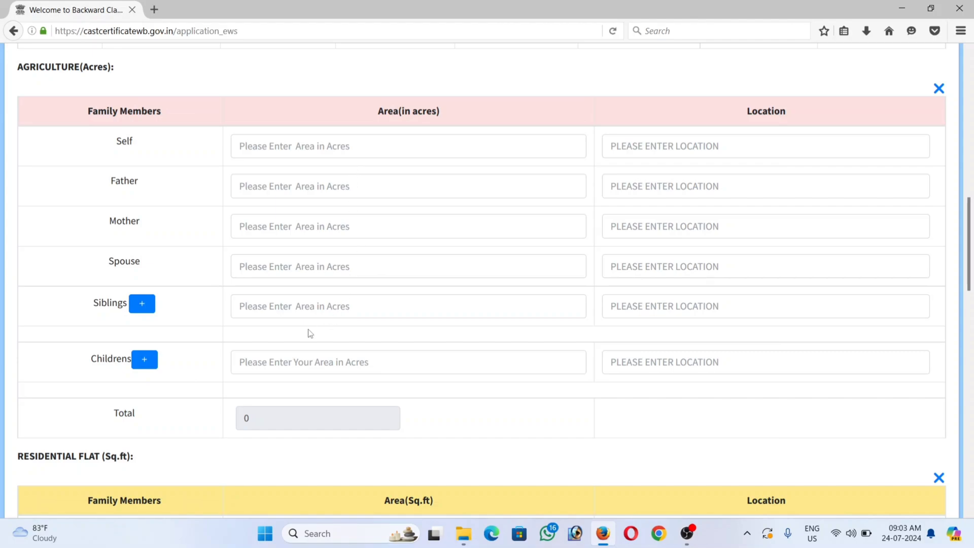
# Step: Scroll down to the Father row of the Residential Plot Not in Municipality table
pyautogui.scroll(-6, 450, 314)
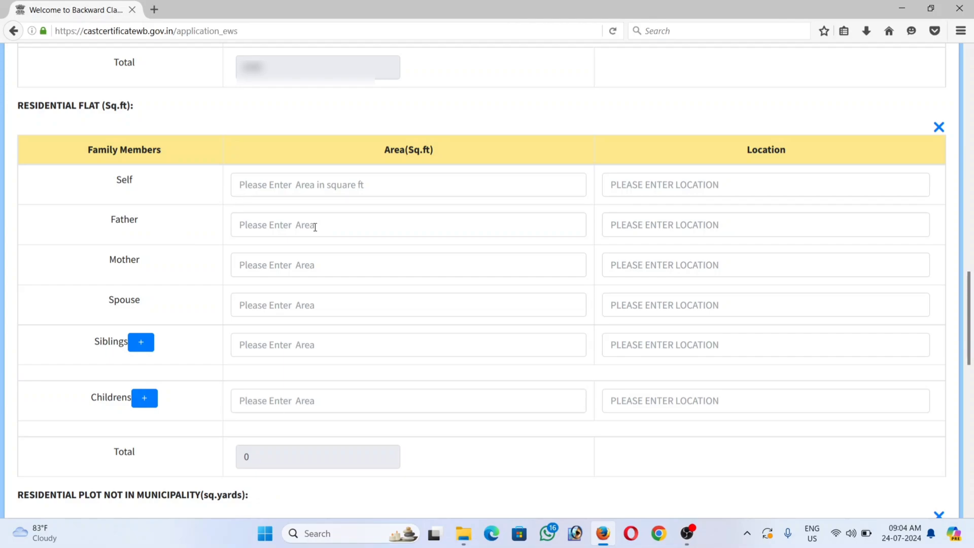
pyautogui.scroll(-6, 315, 227)
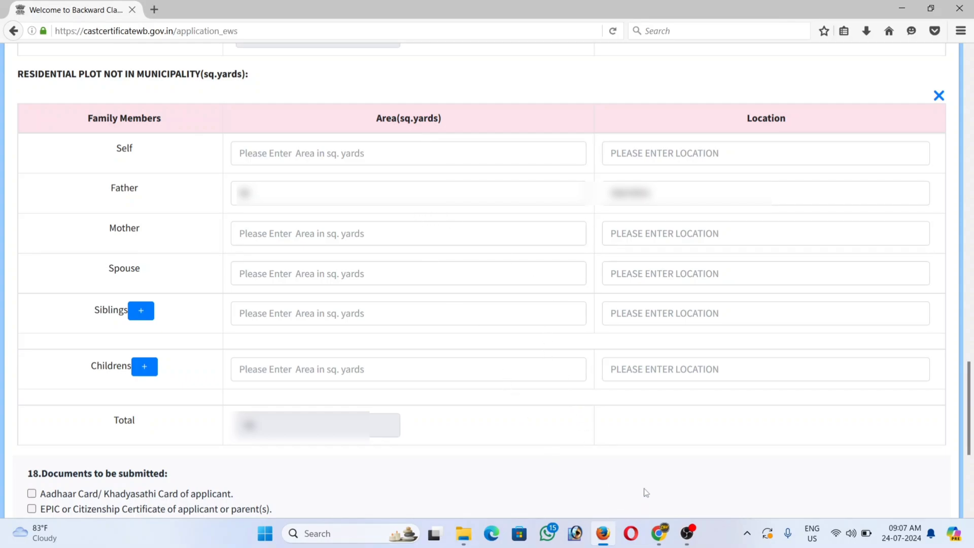
pyautogui.click(656, 544)
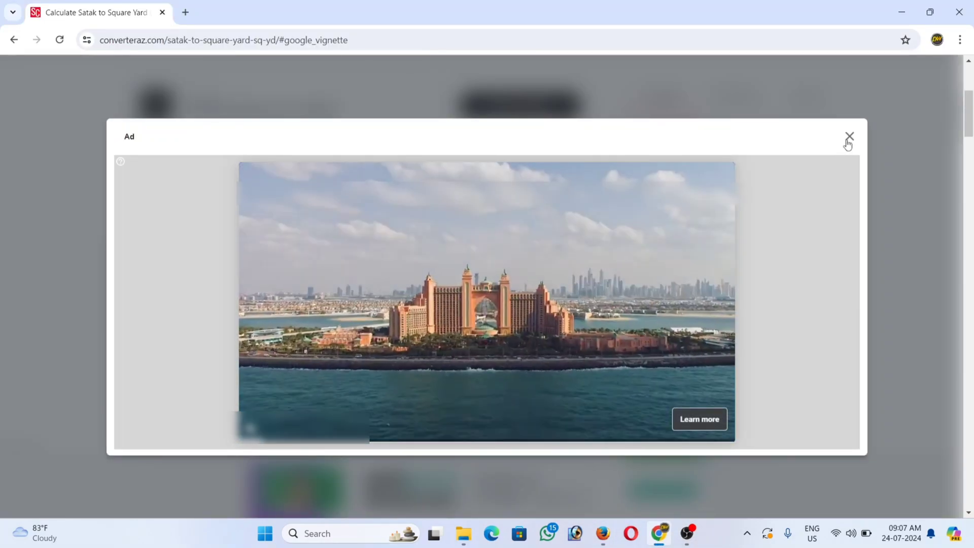
pyautogui.click(848, 137)
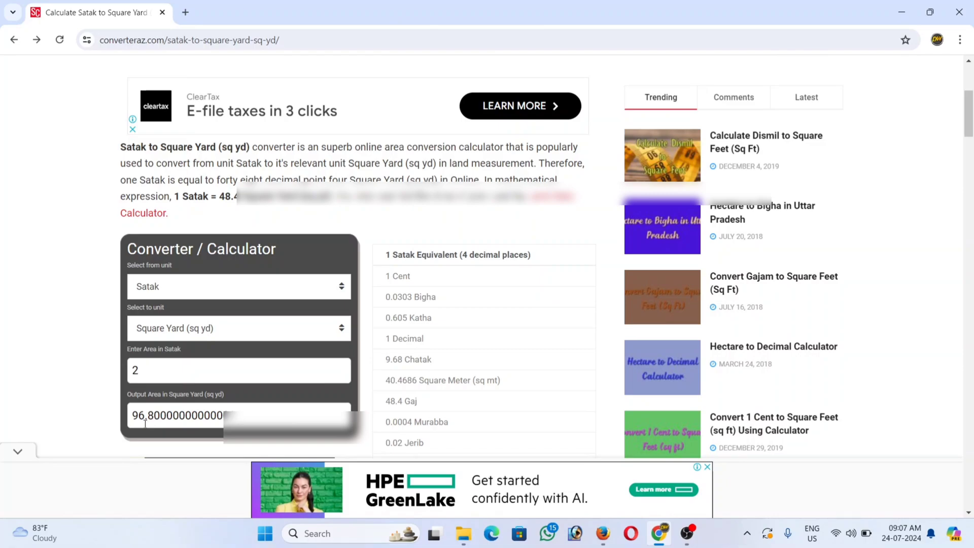
pyautogui.click(601, 537)
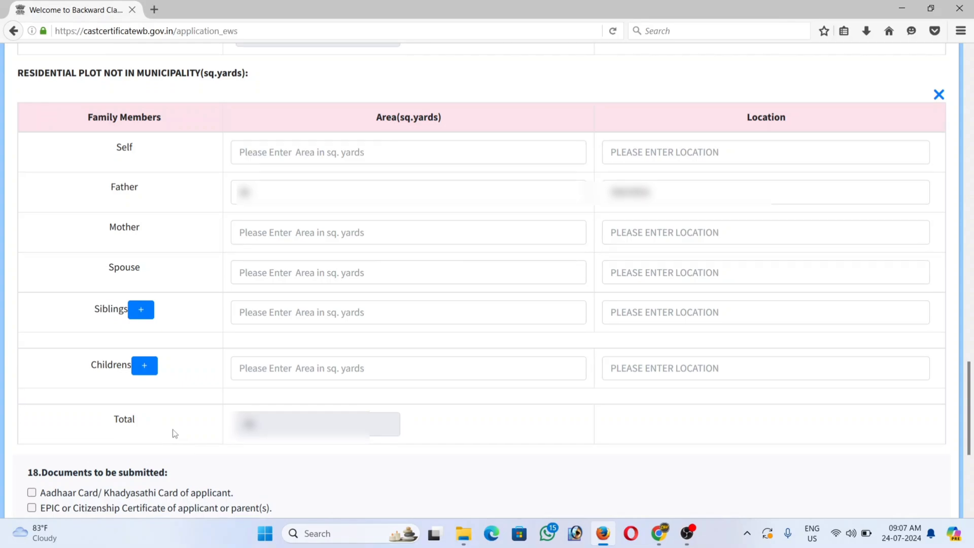
# Step: Tick Aadhaar Card, EPIC/Citizenship Certificate, PAN Card and Birth Certificate as submitted documents
pyautogui.scroll(-5, 175, 433)
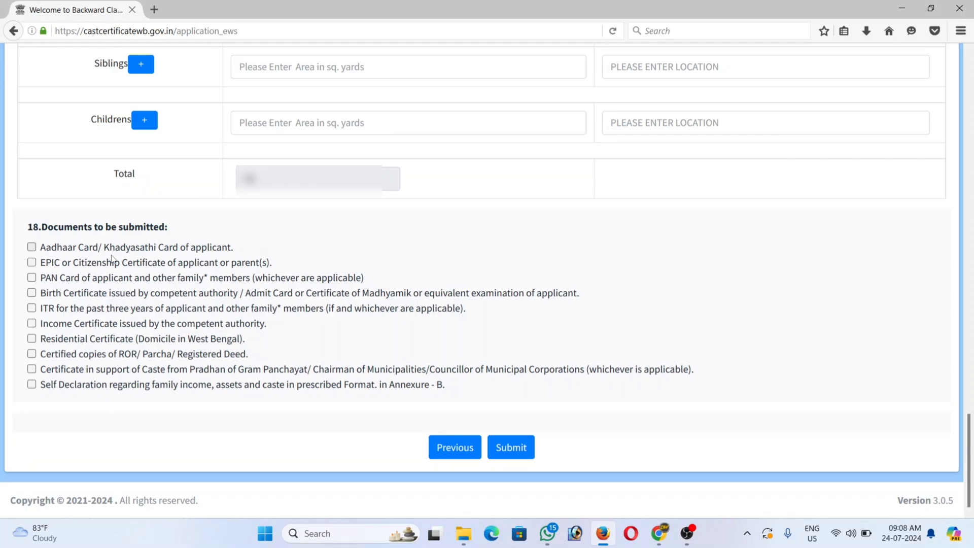
pyautogui.click(32, 248)
pyautogui.click(32, 263)
pyautogui.click(31, 278)
pyautogui.click(32, 297)
# Step: Tick Income, Residential, ROR/Parcha, caste certificate and Self Declaration, leaving ITR unticked
pyautogui.click(32, 325)
pyautogui.click(32, 340)
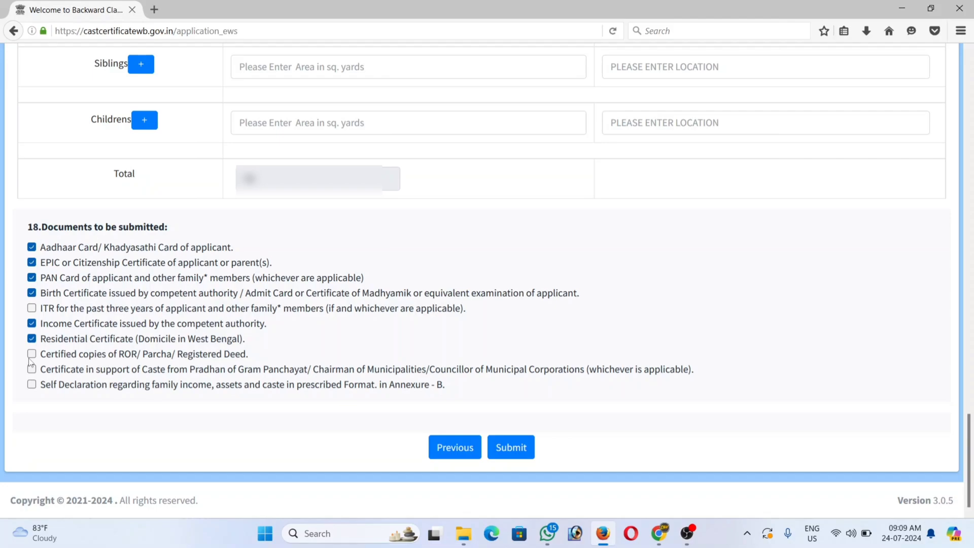
pyautogui.click(31, 354)
pyautogui.click(32, 370)
pyautogui.click(32, 384)
# Step: Submit the EWS application and open its filled-up application form in a new tab
pyautogui.click(511, 448)
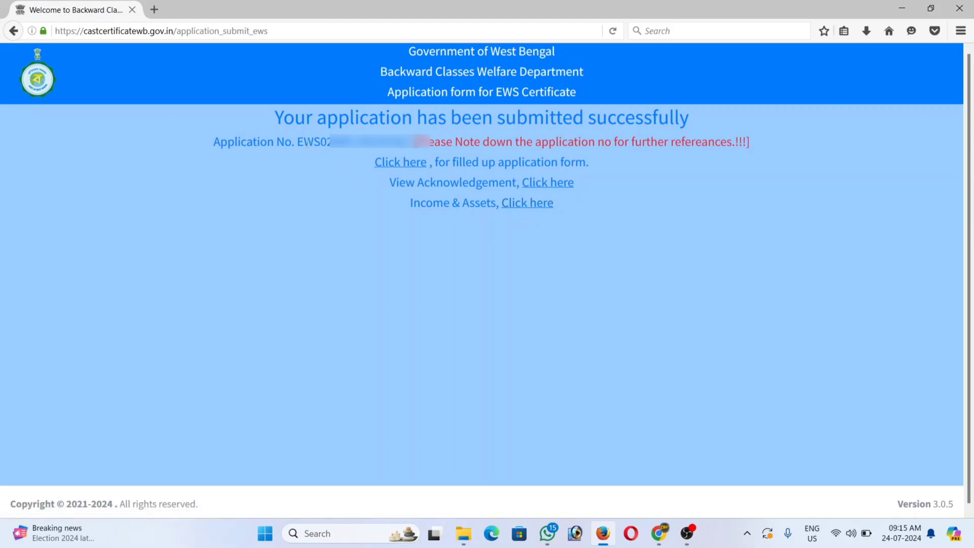
pyautogui.click(400, 167)
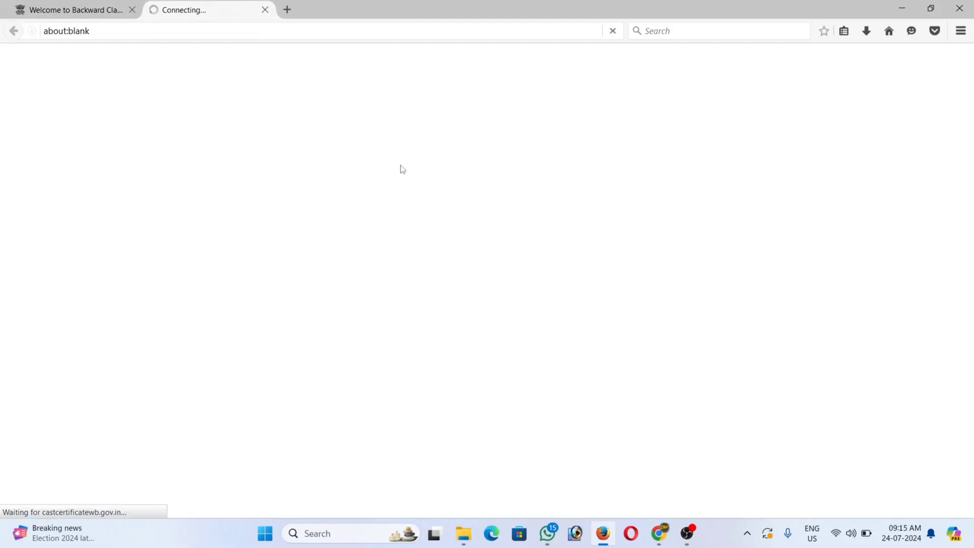
pyautogui.click(82, 8)
# Step: Open the acknowledgement slip and income & assets PDFs, review each, then return to confirmation
pyautogui.click(531, 195)
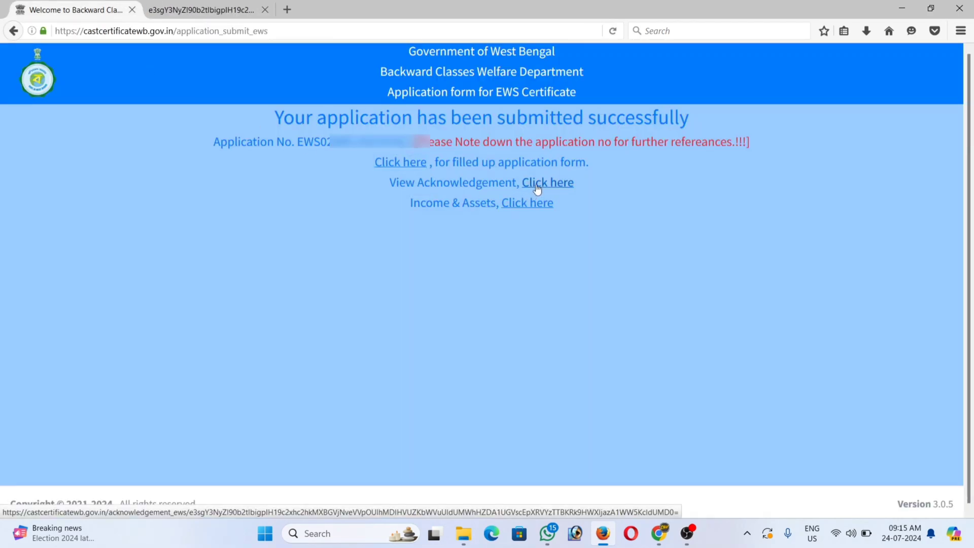
pyautogui.hotkey('ctrl', 'pageup')
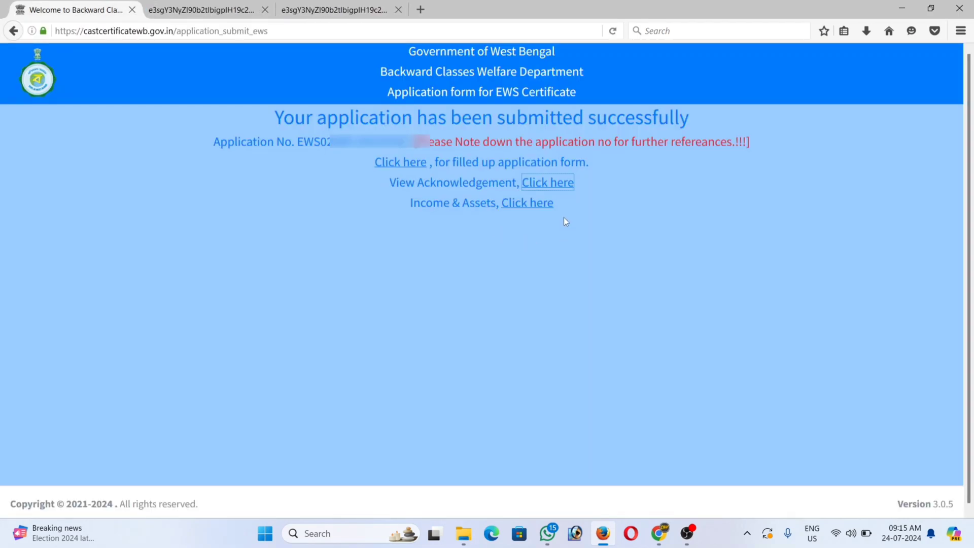
pyautogui.click(528, 203)
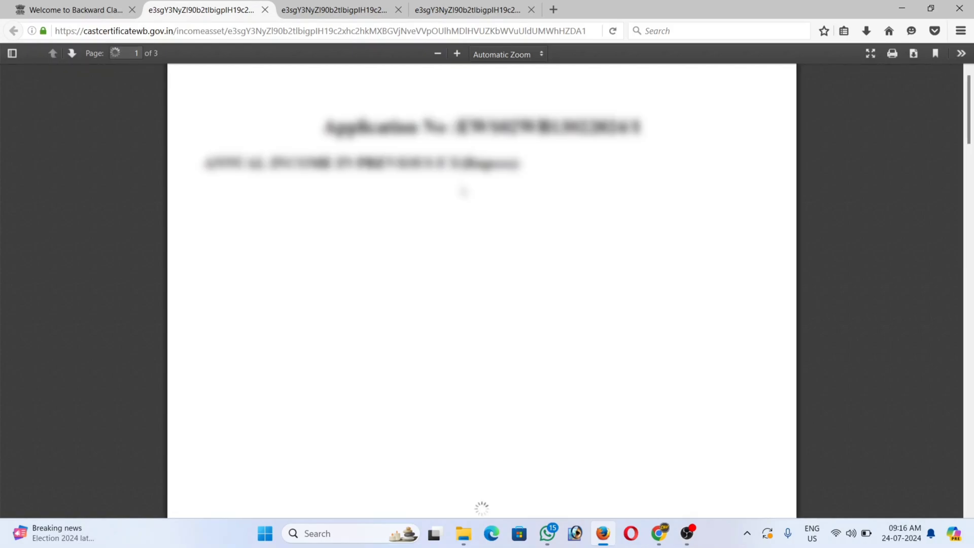
pyautogui.click(467, 10)
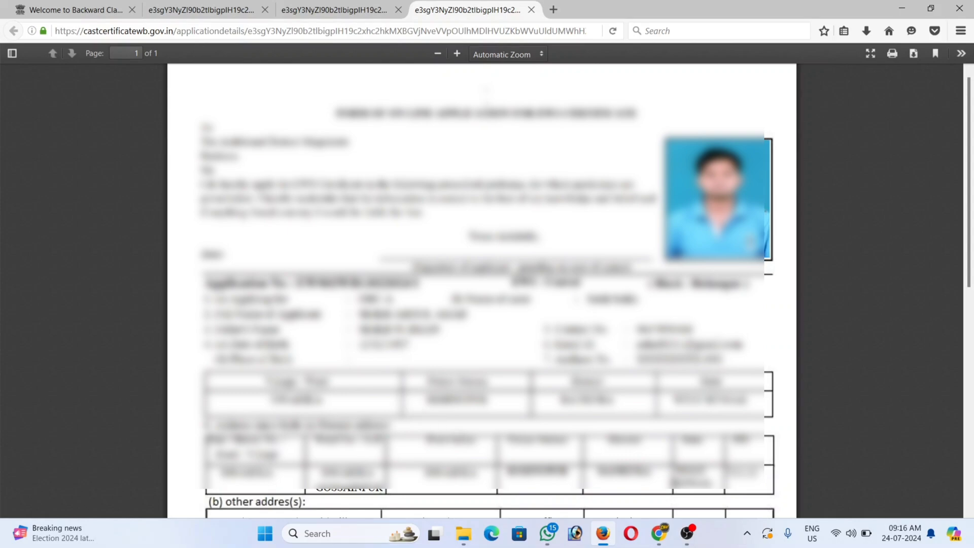
pyautogui.scroll(-8, 482, 289)
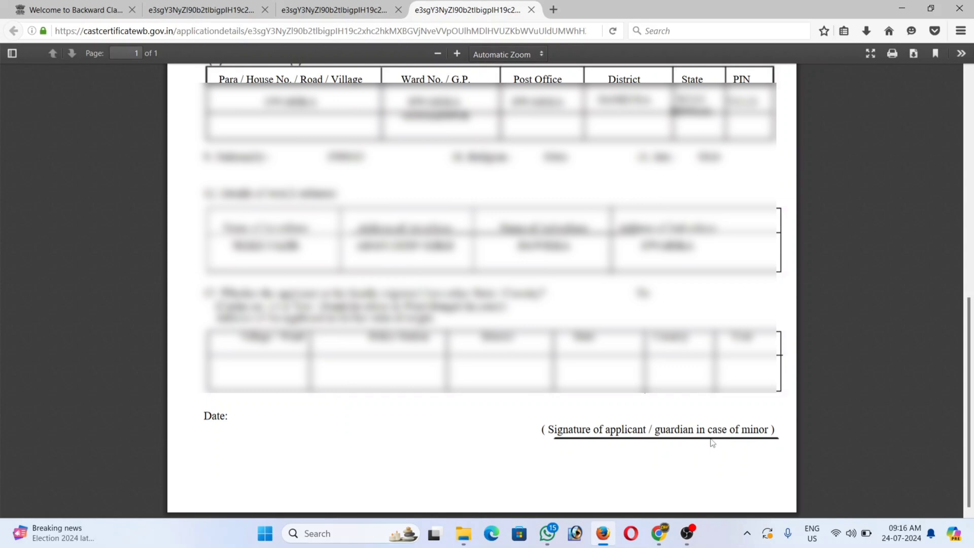
pyautogui.hotkey('ctrl', 'shift', 'Tab')
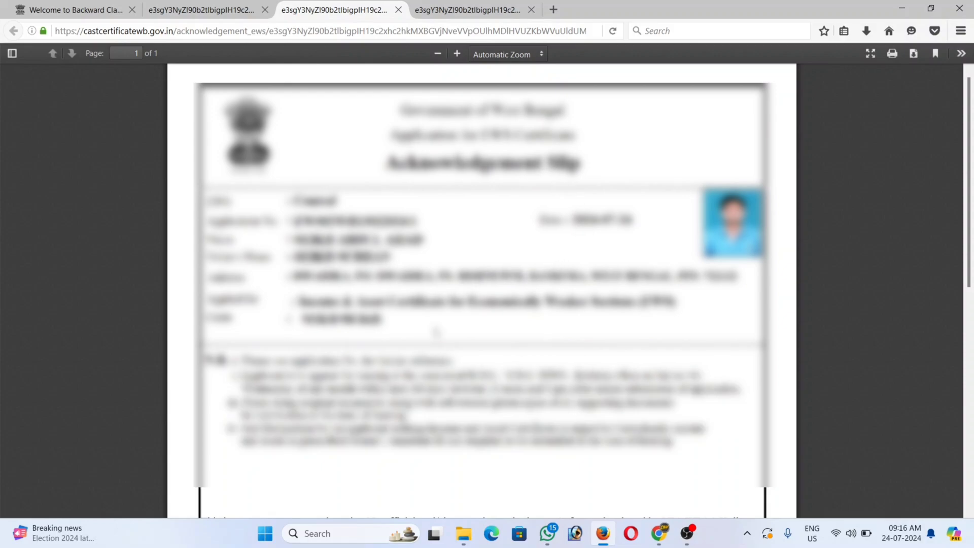
pyautogui.hotkey('ctrl', 'shift', 'Tab')
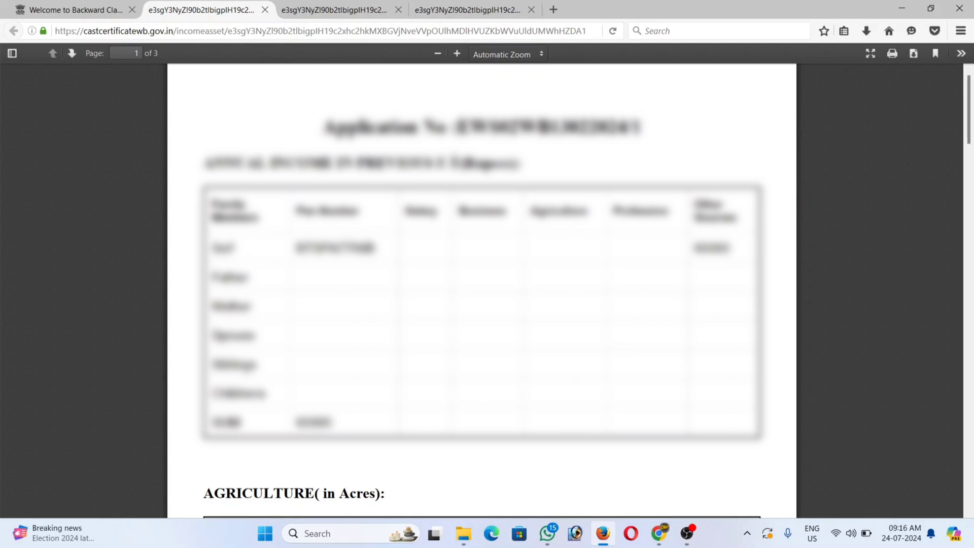
pyautogui.click(106, 9)
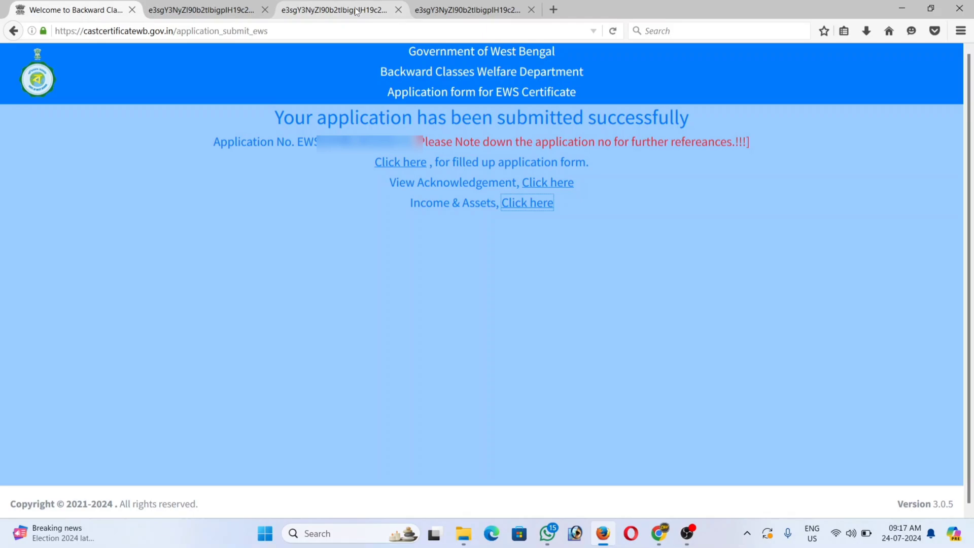
# Step: Copy the application number and visit the EWS Edit Application search page
pyautogui.doubleClick(354, 142)
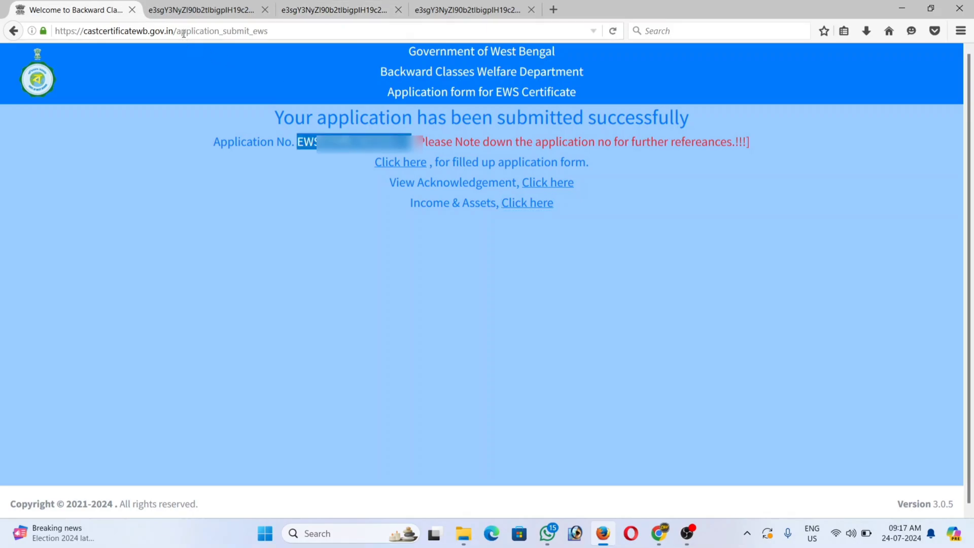
pyautogui.click(235, 29)
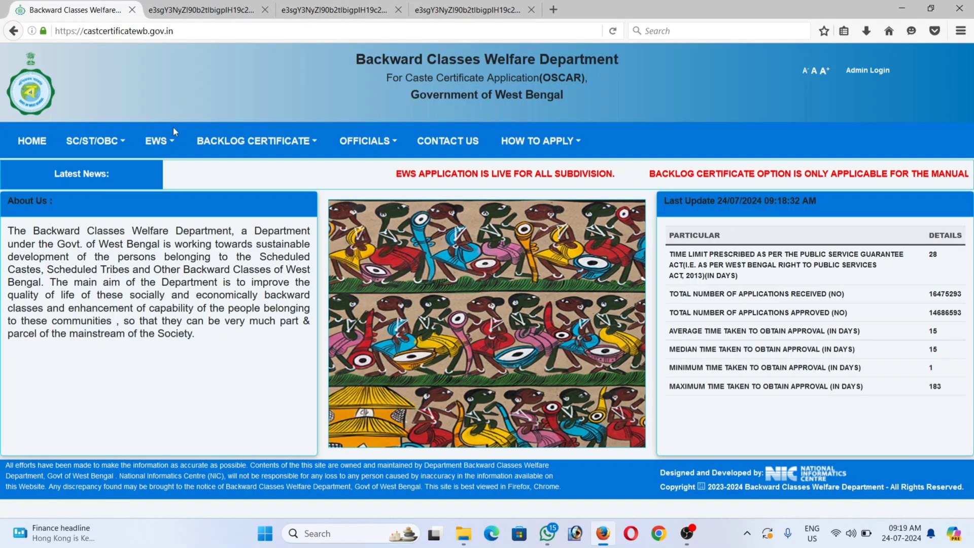
pyautogui.click(168, 142)
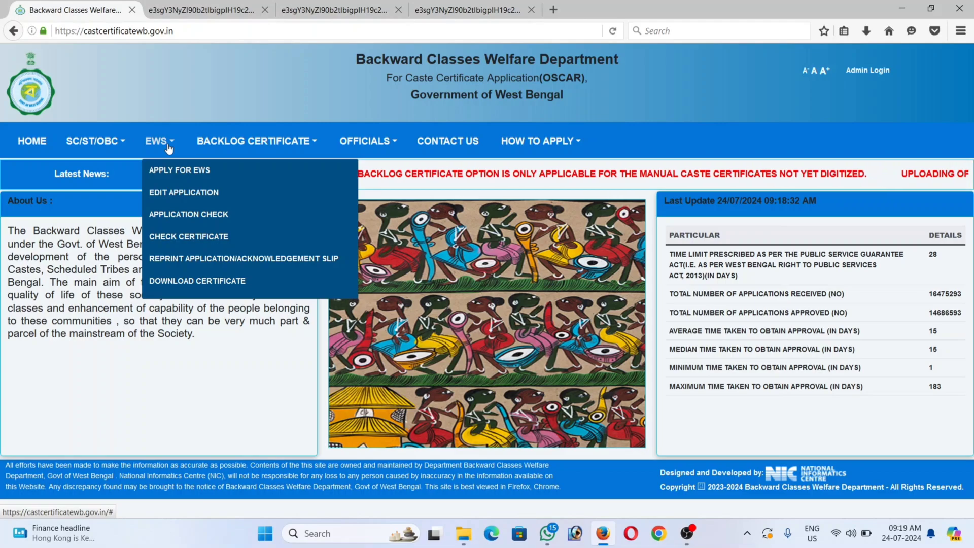
pyautogui.click(174, 197)
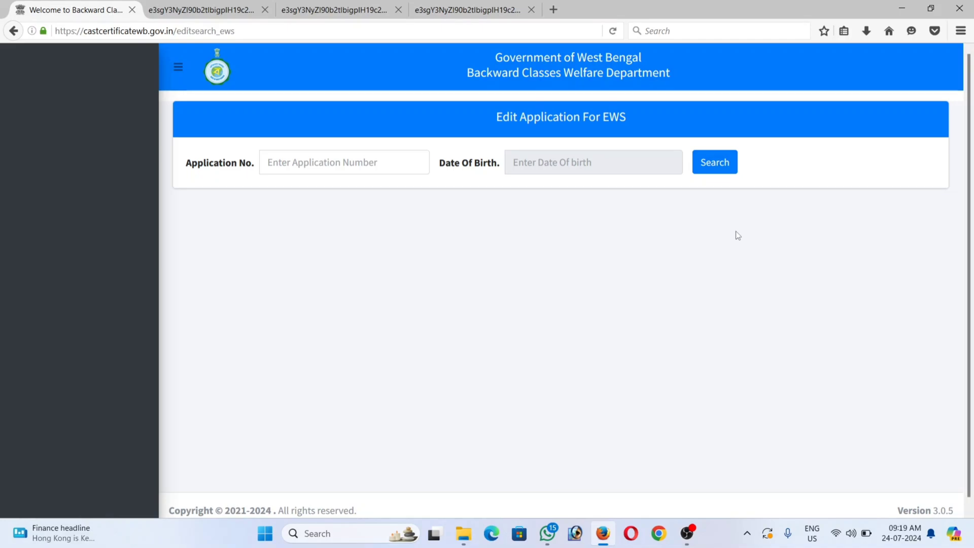
# Step: Cut the address back to the portal domain to load the home page
pyautogui.click(179, 30)
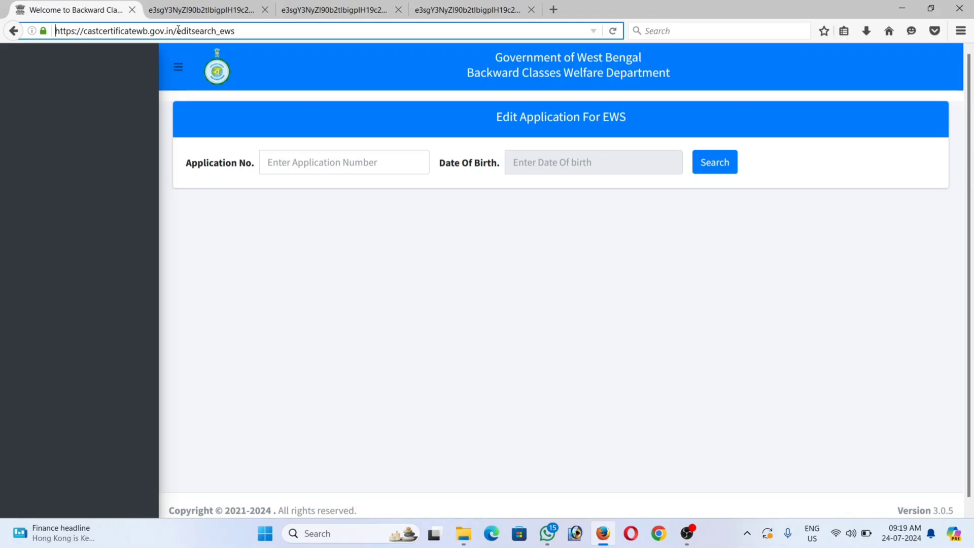
pyautogui.moveTo(179, 29); pyautogui.dragTo(235, 30)
pyautogui.press('BackSpace')
pyautogui.press('Return')
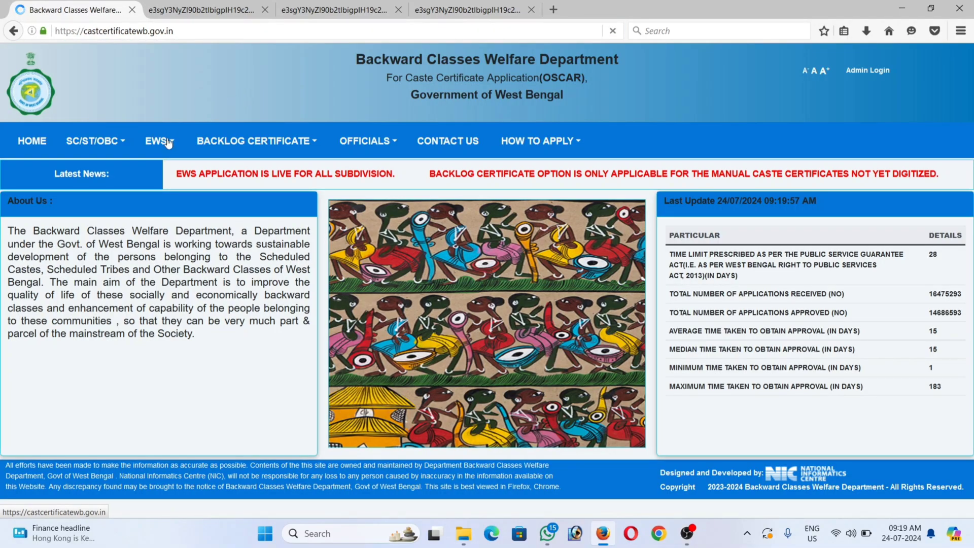
# Step: Search the application number in EWS Application Check: 'Application submitted hardcopy not received'
pyautogui.click(168, 142)
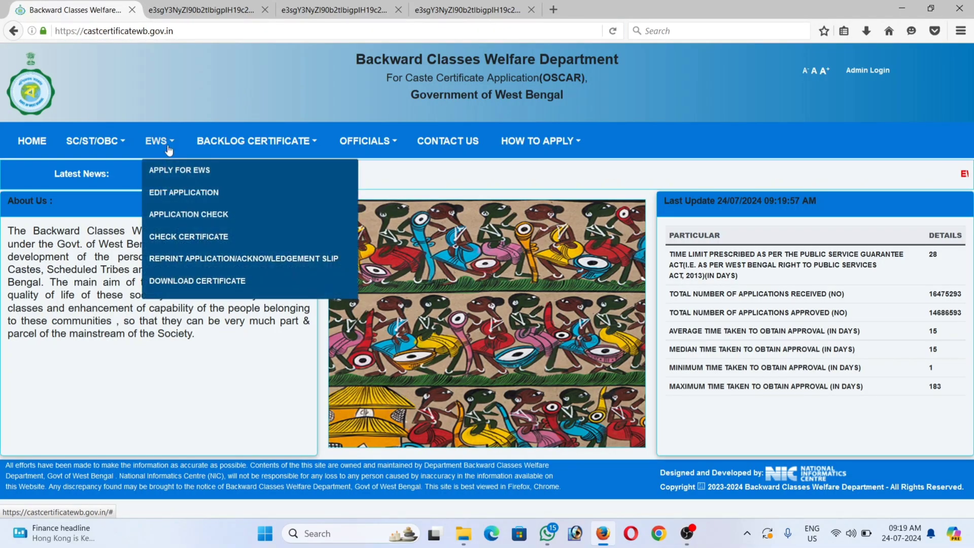
pyautogui.click(174, 217)
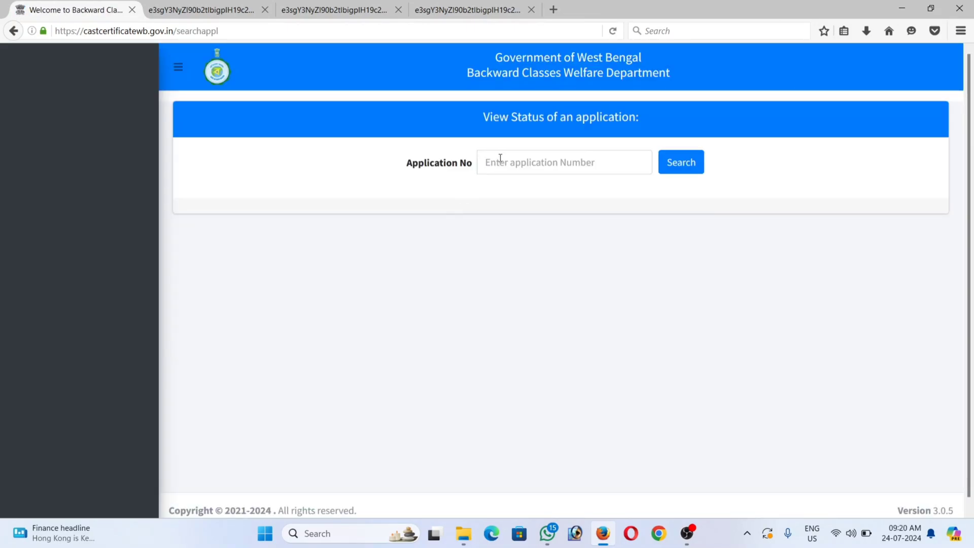
pyautogui.click(500, 158)
pyautogui.hotkey('ctrl', 'v')
pyautogui.click(687, 172)
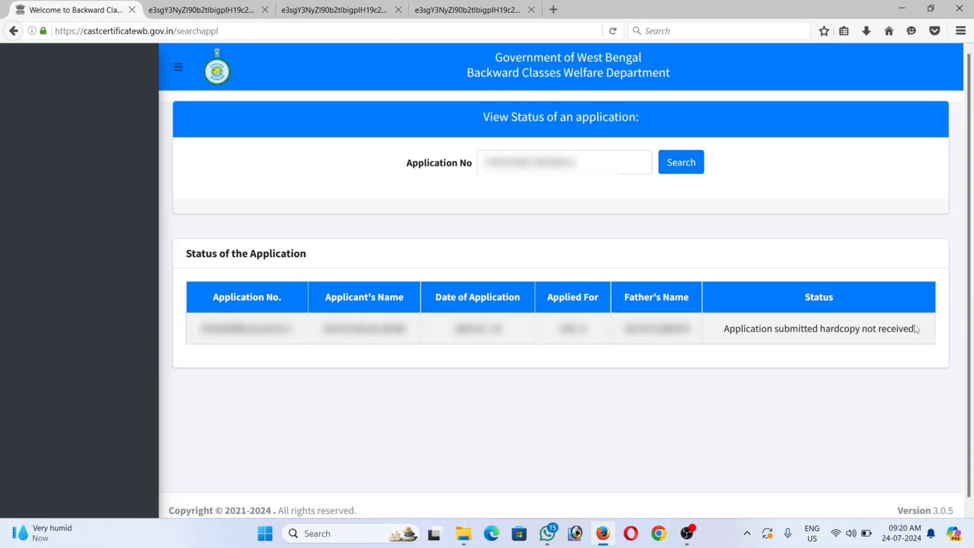
pyautogui.moveTo(913, 329); pyautogui.dragTo(733, 331)
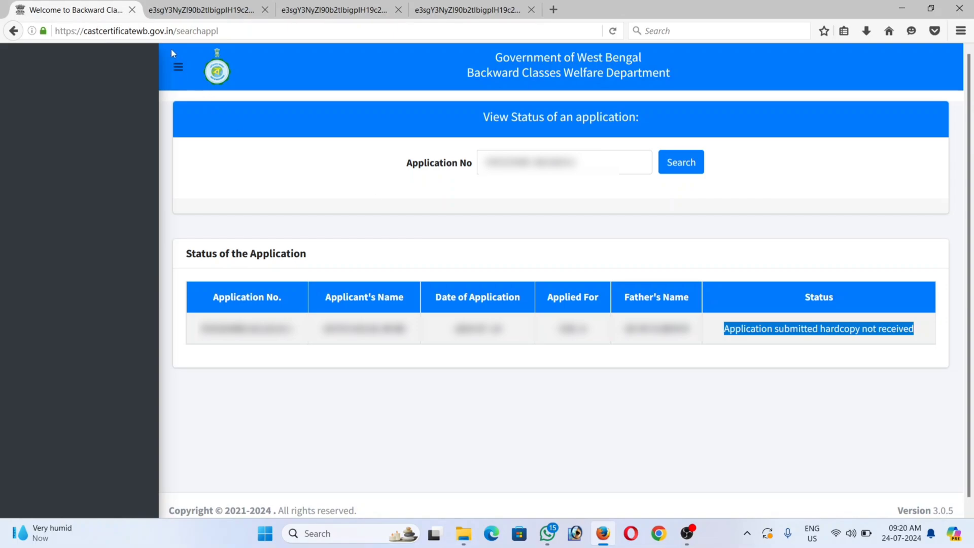
# Step: Return to the portal home page by trimming the status page path from the address
pyautogui.click(177, 31)
pyautogui.moveTo(178, 31); pyautogui.dragTo(270, 54)
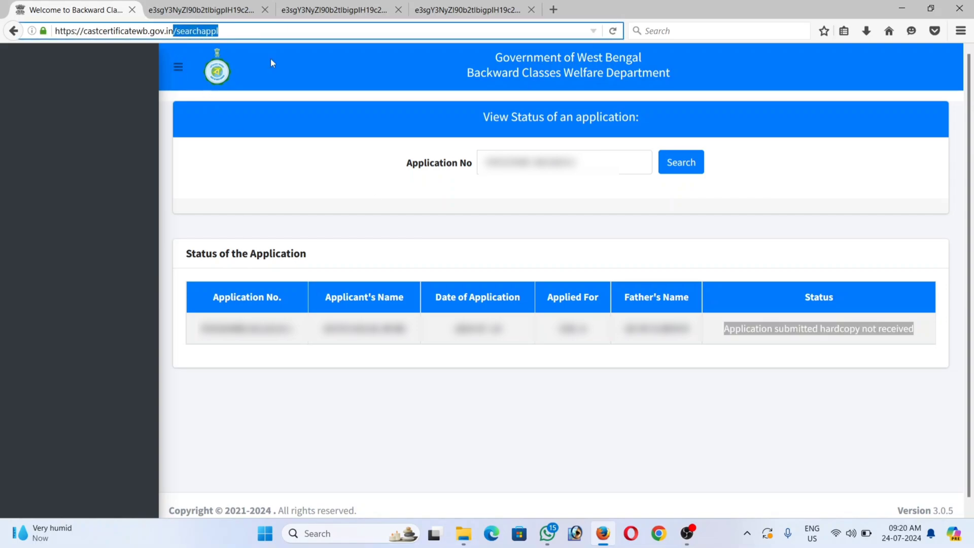
pyautogui.press('BackSpace')
pyautogui.press('Return')
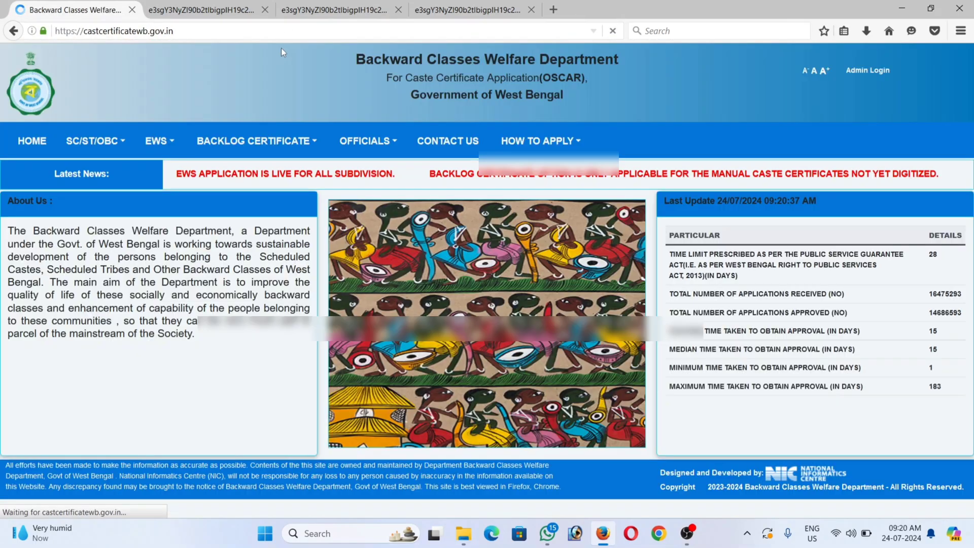
# Step: View the EWS Download Digitally Sign Certificate page, return home, then open EWS Reprint Application/Acknowledgement Slip
pyautogui.moveTo(170, 147)
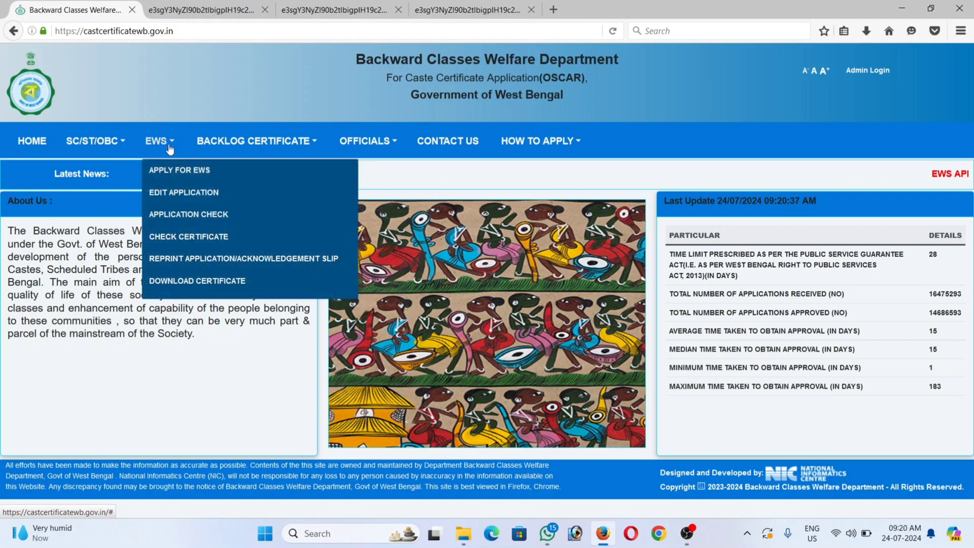
pyautogui.click(185, 282)
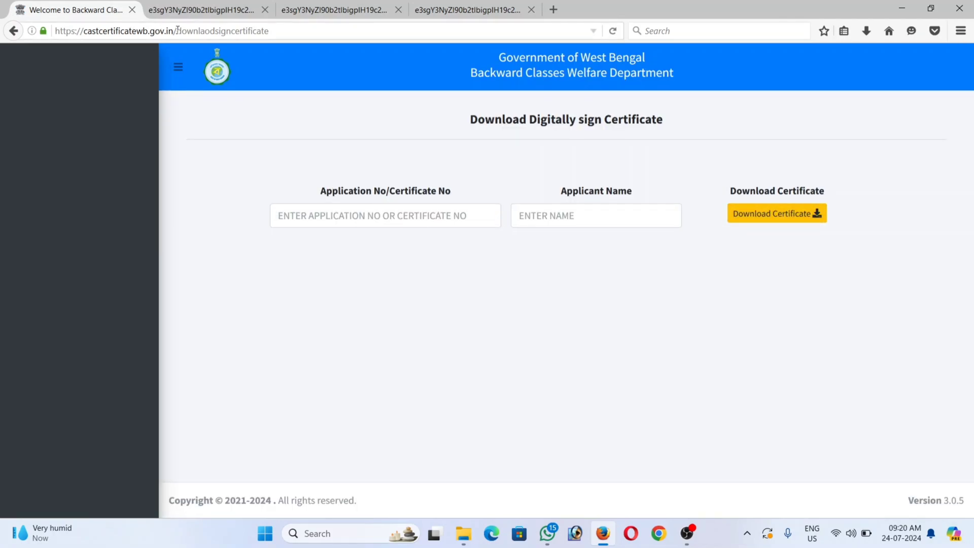
pyautogui.moveTo(177, 31); pyautogui.dragTo(285, 48)
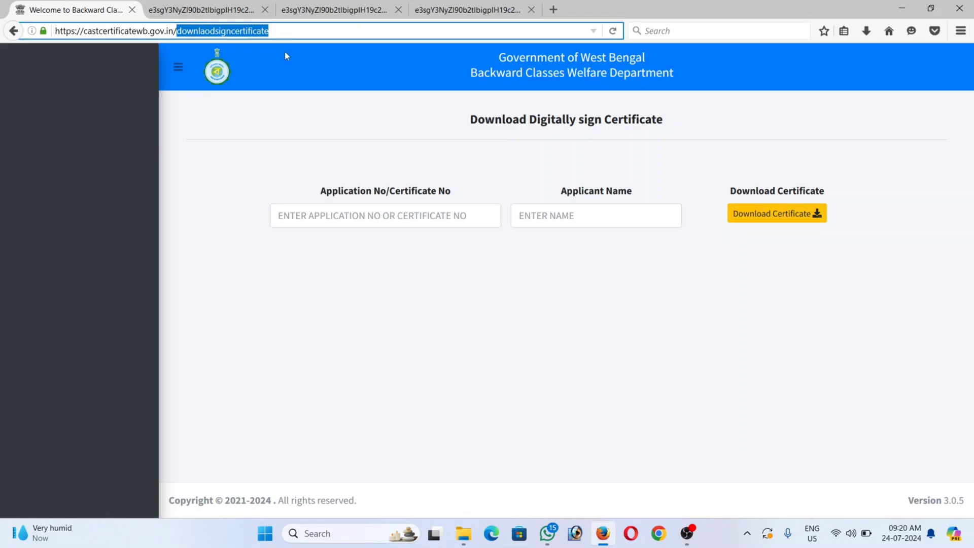
pyautogui.press('BackSpace')
pyautogui.press('Return')
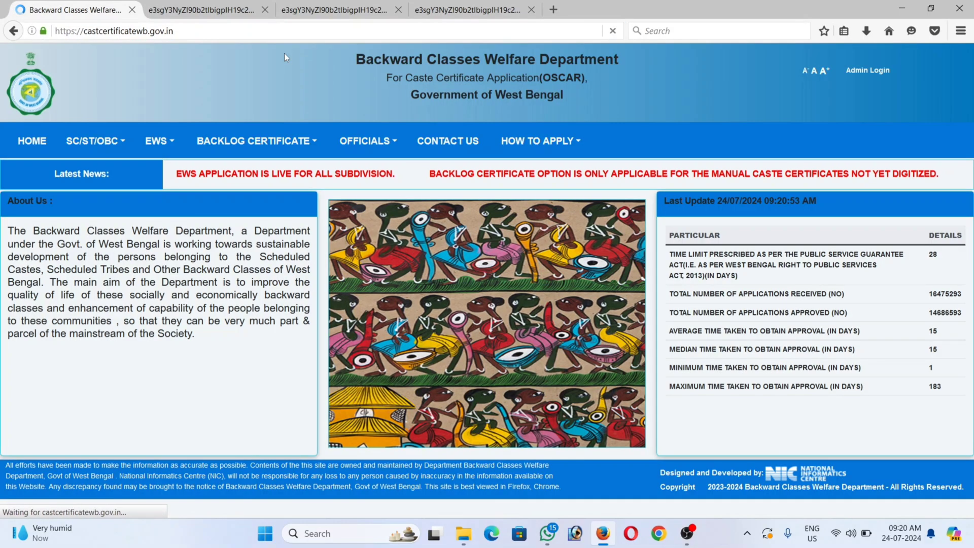
pyautogui.moveTo(161, 142)
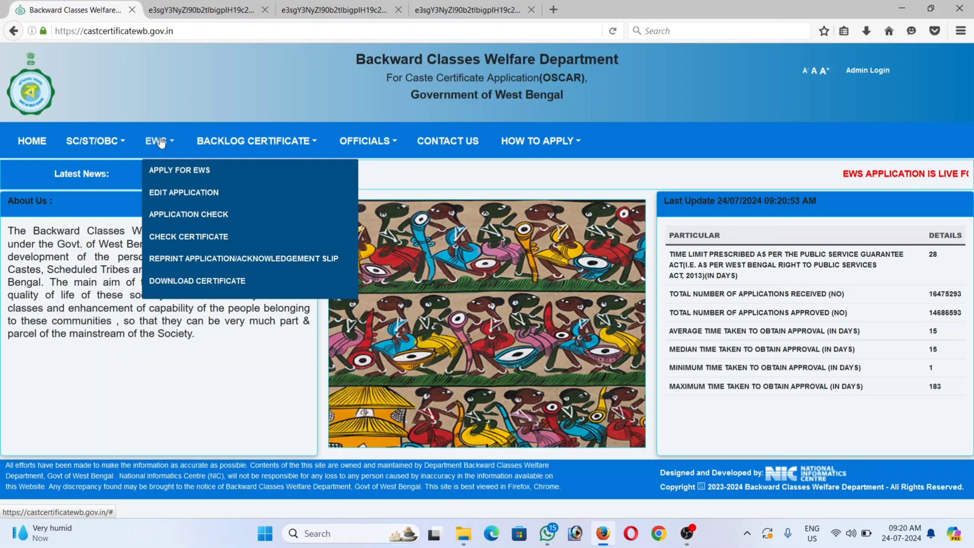
pyautogui.click(191, 260)
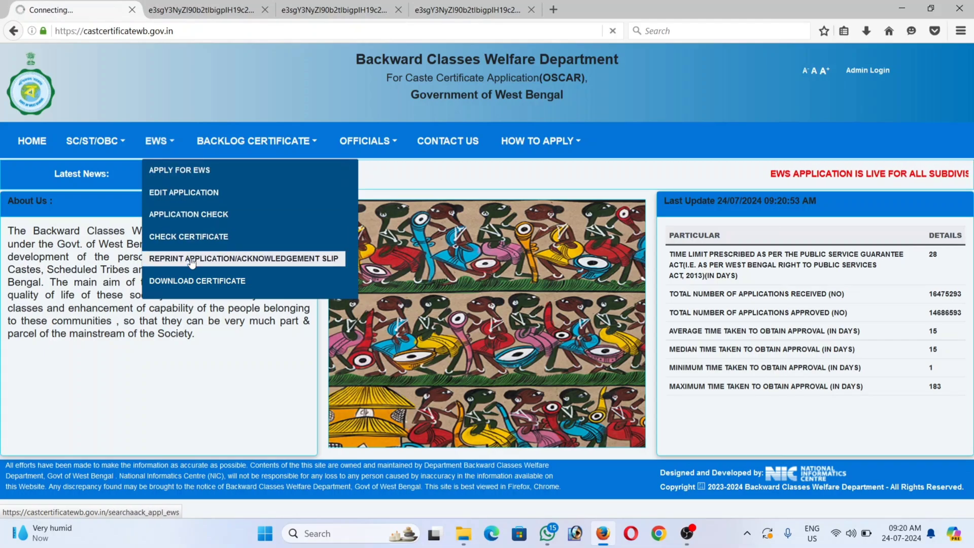